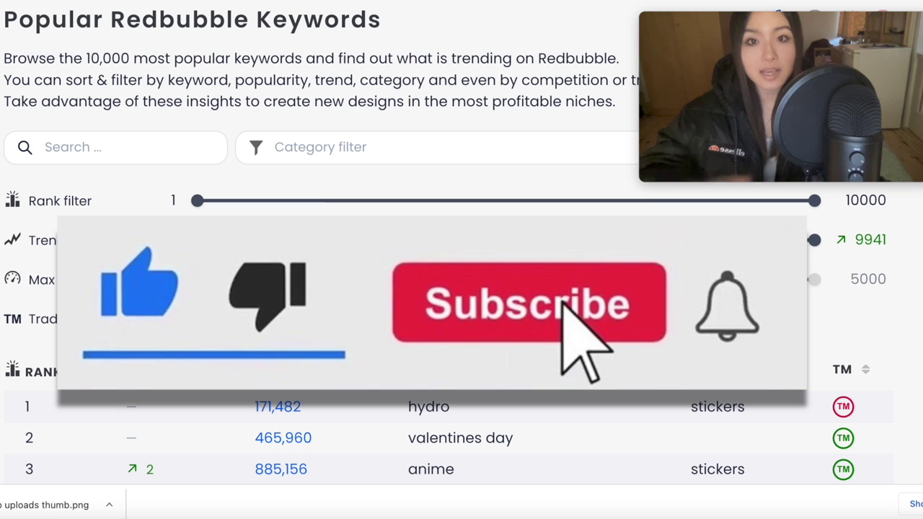
# - Scroll through BubbleTrends' daily trending keywords and their result counts
pyautogui.click(604, 322)
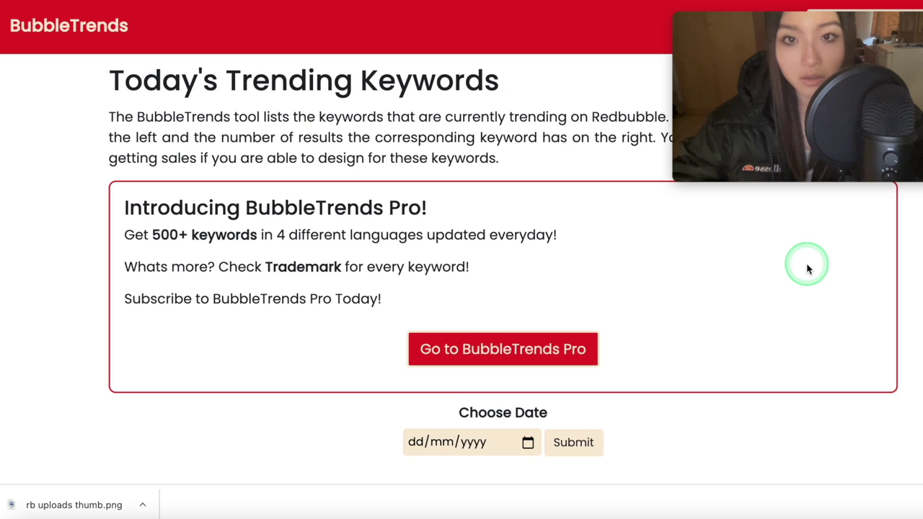
pyautogui.scroll(-6, 806, 264)
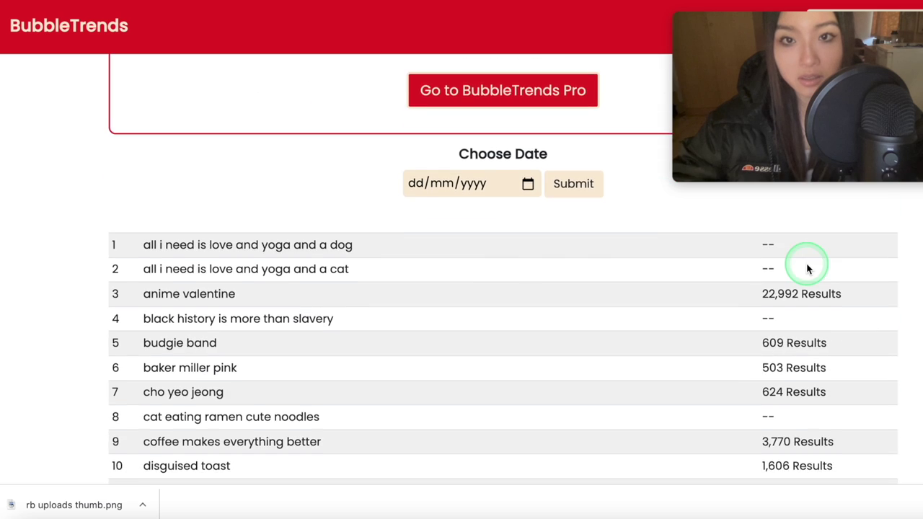
pyautogui.scroll(-2, 806, 264)
pyautogui.scroll(5, 808, 264)
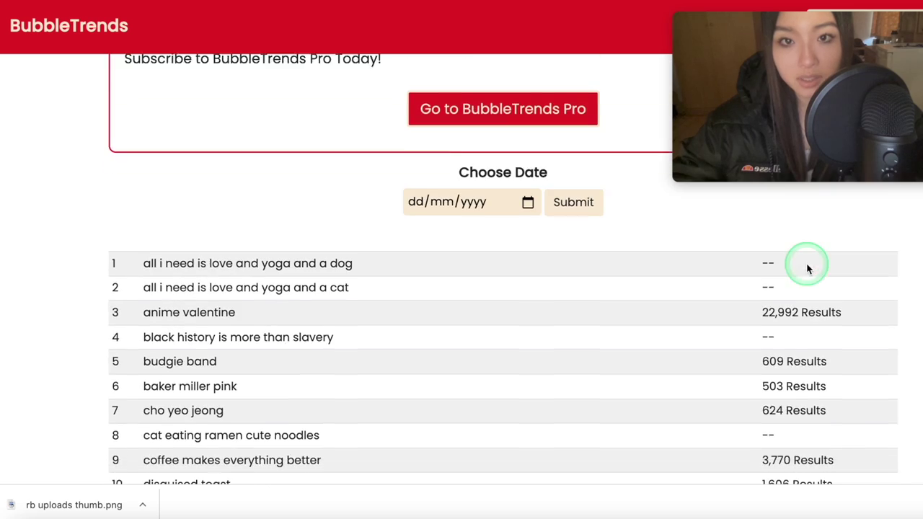
pyautogui.scroll(-2, 808, 267)
pyautogui.scroll(-1, 808, 268)
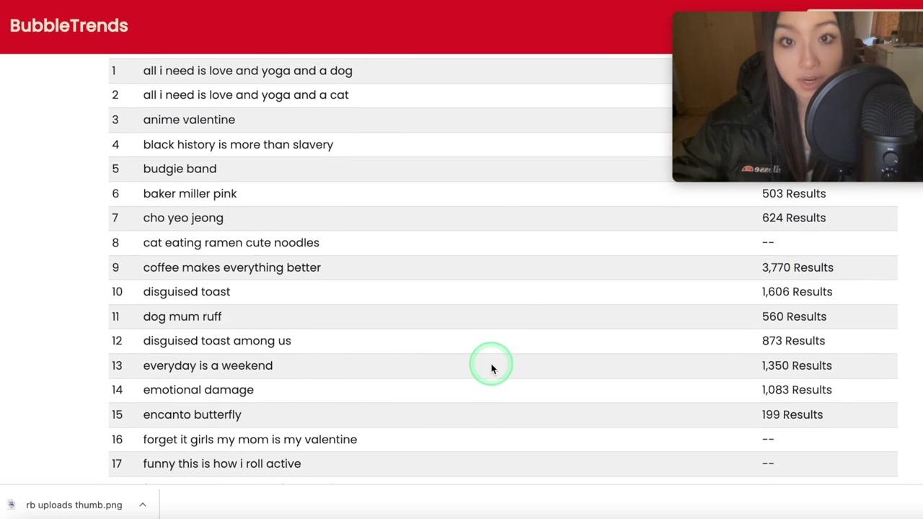
pyautogui.scroll(-10, 491, 368)
pyautogui.scroll(3, 491, 369)
pyautogui.scroll(2, 491, 368)
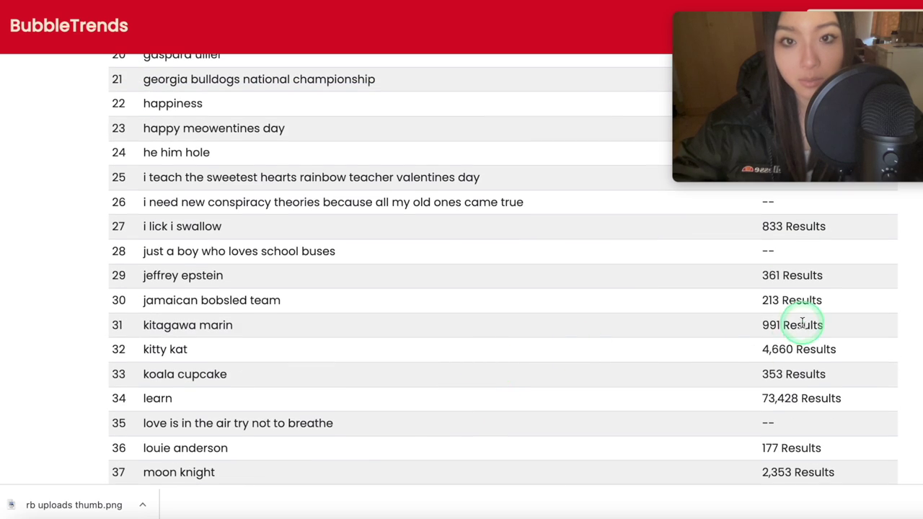
pyautogui.scroll(4, 793, 339)
pyautogui.scroll(10, 794, 341)
pyautogui.scroll(-3, 793, 340)
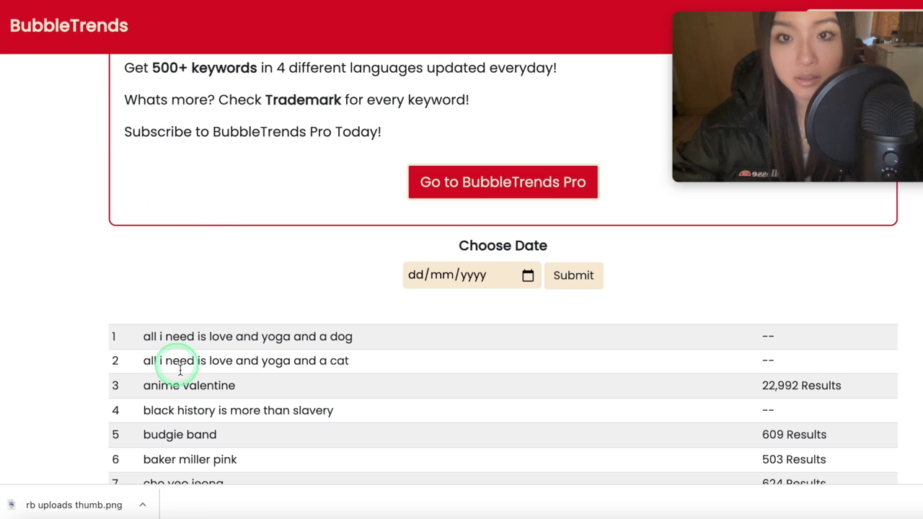
pyautogui.scroll(-2, 192, 381)
pyautogui.scroll(-4, 191, 380)
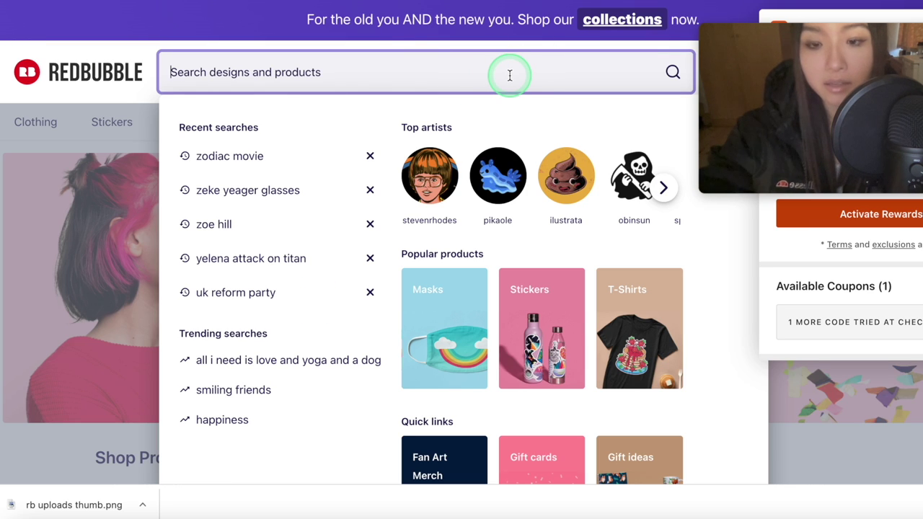
# - Check Redbubble's 'd' suggestions, then highlight the disguised toast (1,606) and dog mum ruff (560) rows
pyautogui.write('d')
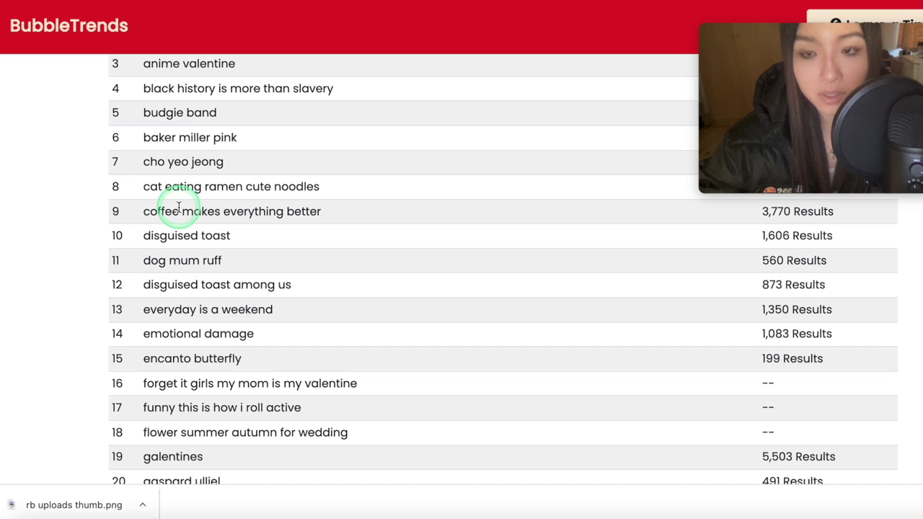
pyautogui.scroll(-1, 178, 208)
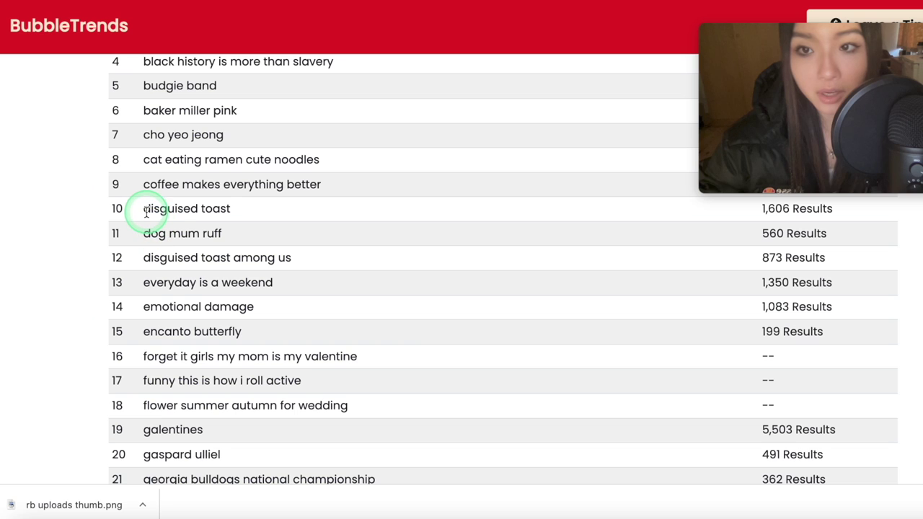
pyautogui.moveTo(134, 209); pyautogui.dragTo(278, 264)
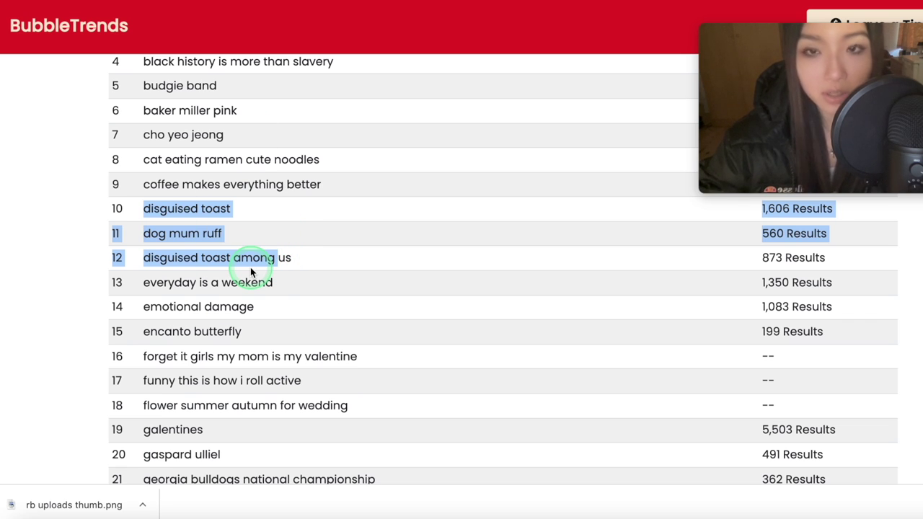
# - View the BubbleTrends Pro $14.99/year plan, then go back to the Popular Redbubble Keywords table
pyautogui.scroll(15, 251, 271)
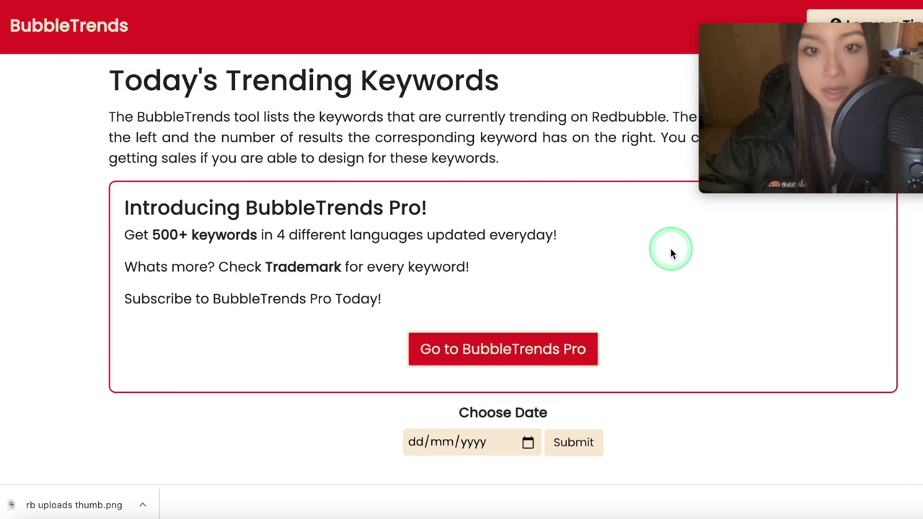
pyautogui.click(578, 351)
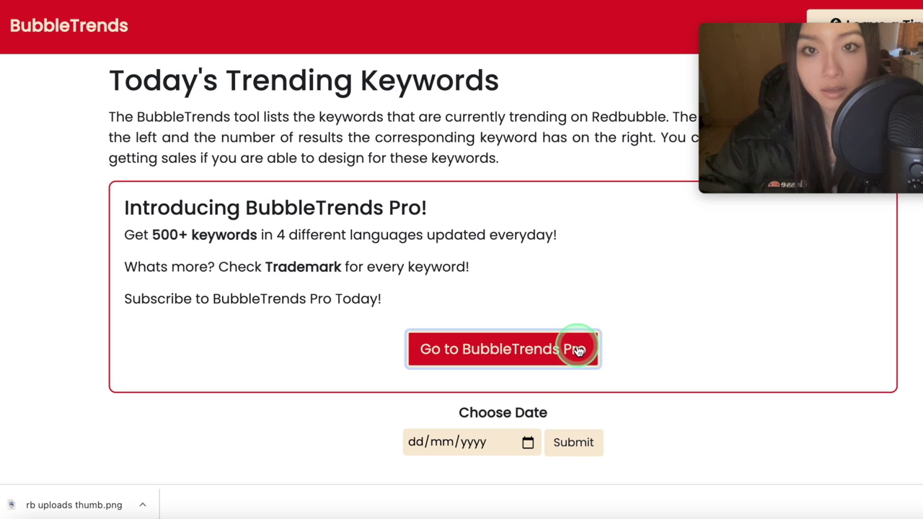
pyautogui.scroll(-3, 582, 251)
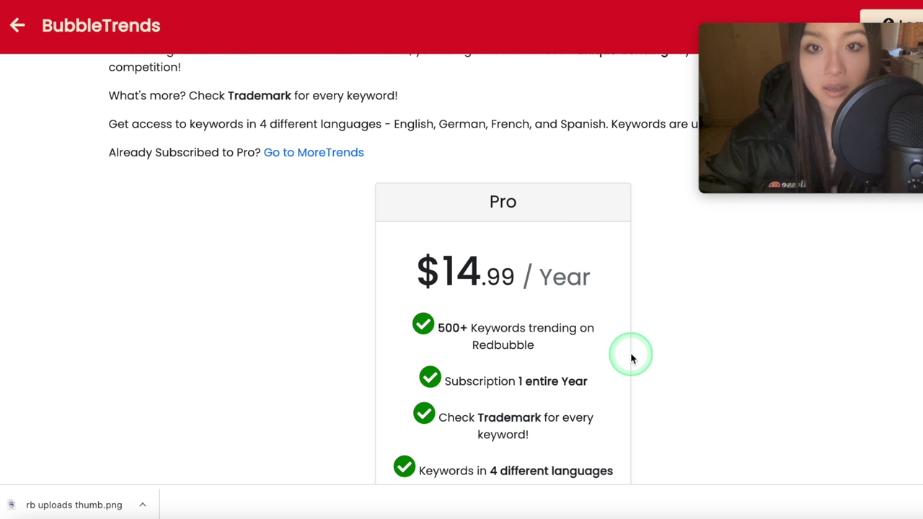
pyautogui.scroll(-1, 631, 358)
pyautogui.moveTo(425, 310); pyautogui.dragTo(575, 332)
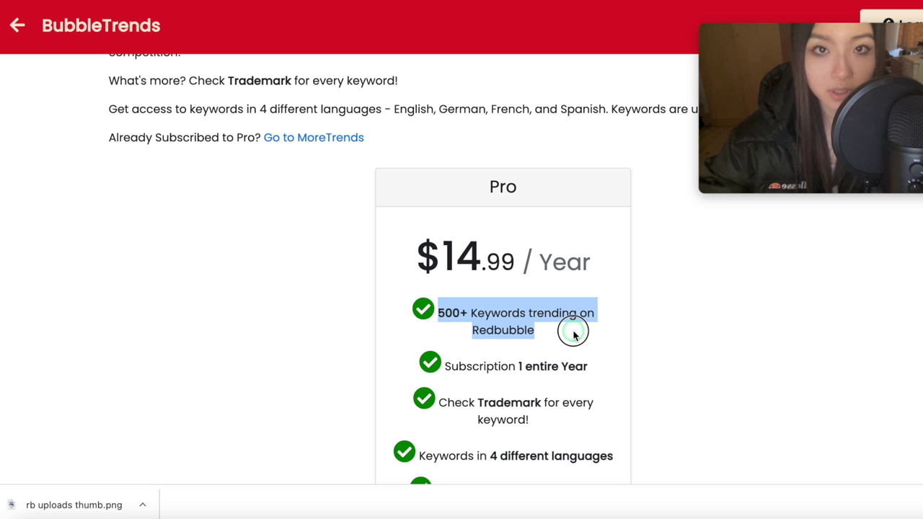
pyautogui.hotkey('alt', 'Left')
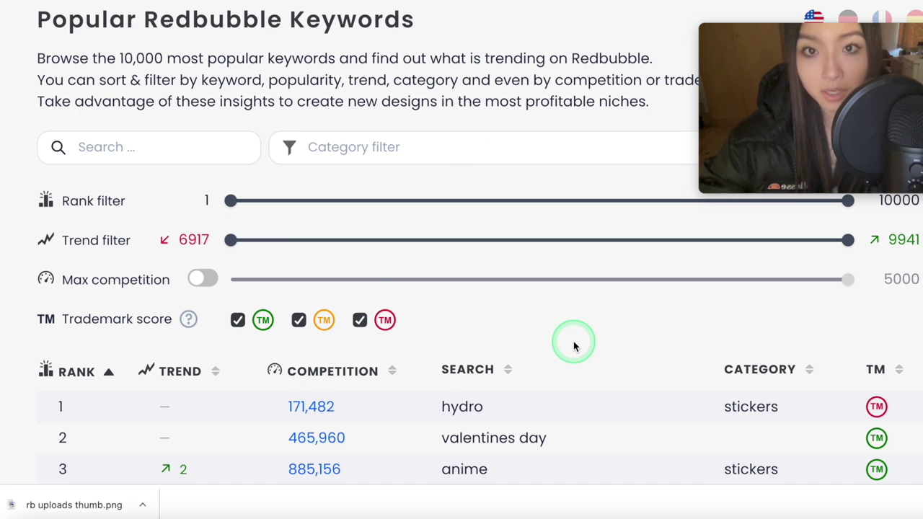
pyautogui.scroll(-4, 573, 347)
pyautogui.scroll(3, 573, 346)
pyautogui.scroll(-6, 574, 347)
pyautogui.scroll(-3, 573, 347)
pyautogui.scroll(10, 573, 346)
pyautogui.scroll(-1, 574, 347)
pyautogui.scroll(1, 573, 342)
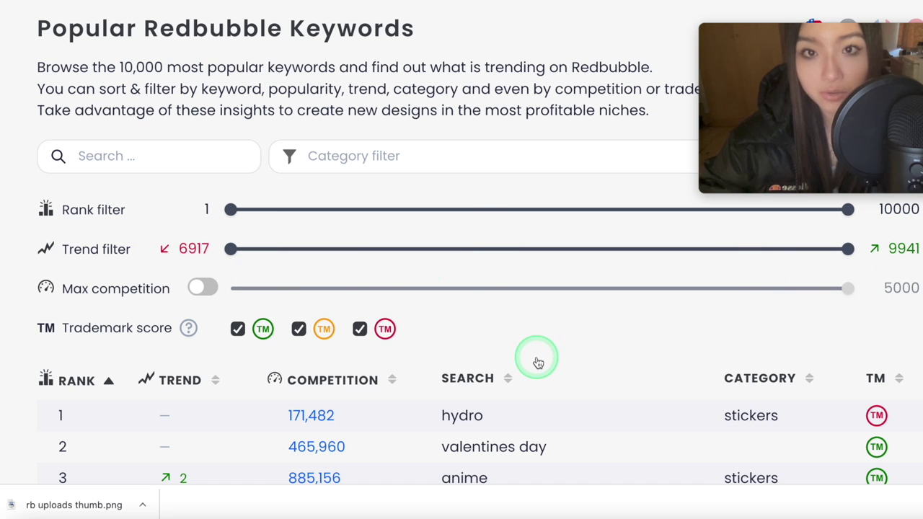
pyautogui.scroll(2, 871, 317)
pyautogui.scroll(-4, 872, 318)
pyautogui.scroll(-7, 623, 382)
pyautogui.scroll(5, 624, 379)
pyautogui.scroll(3, 624, 377)
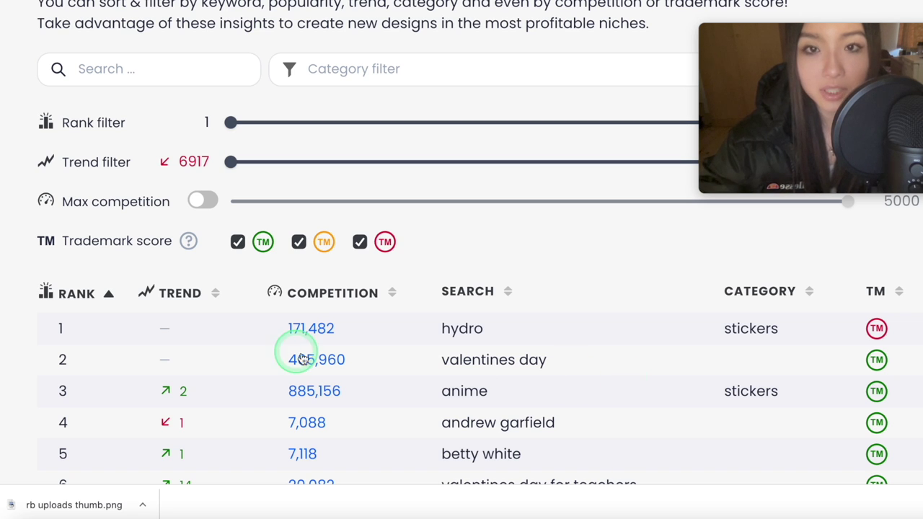
pyautogui.scroll(1, 376, 332)
pyautogui.scroll(-1, 376, 332)
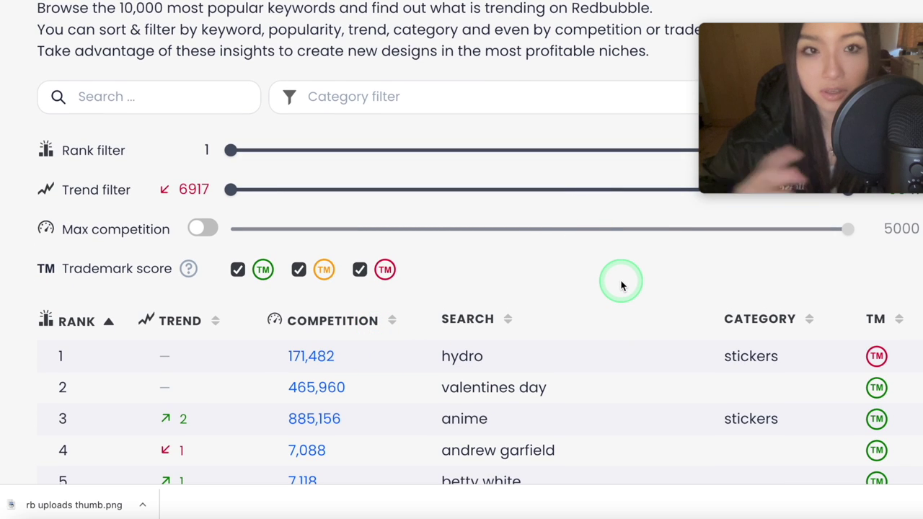
pyautogui.scroll(4, 620, 283)
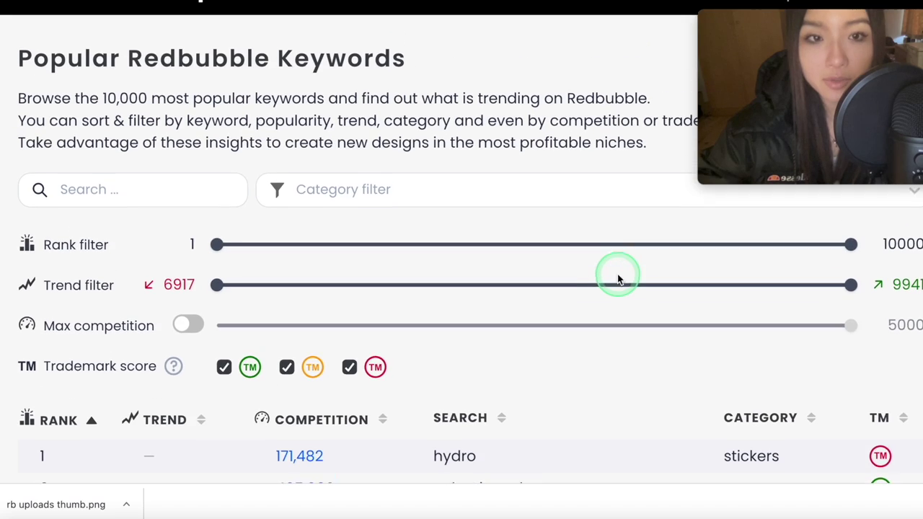
pyautogui.scroll(-1, 618, 279)
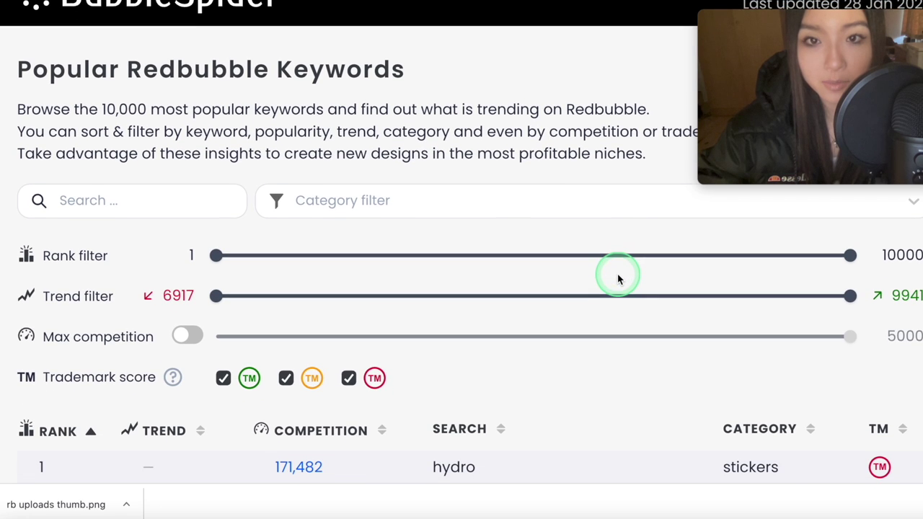
pyautogui.click(103, 209)
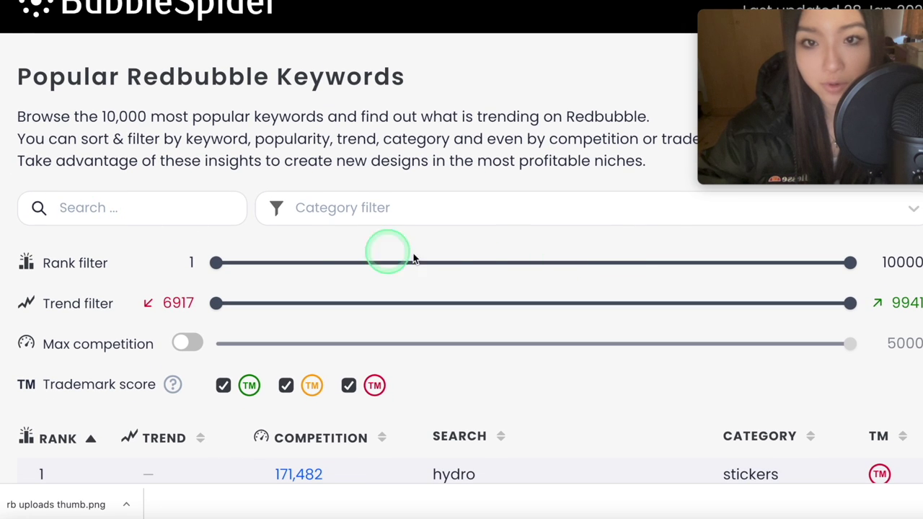
pyautogui.click(663, 215)
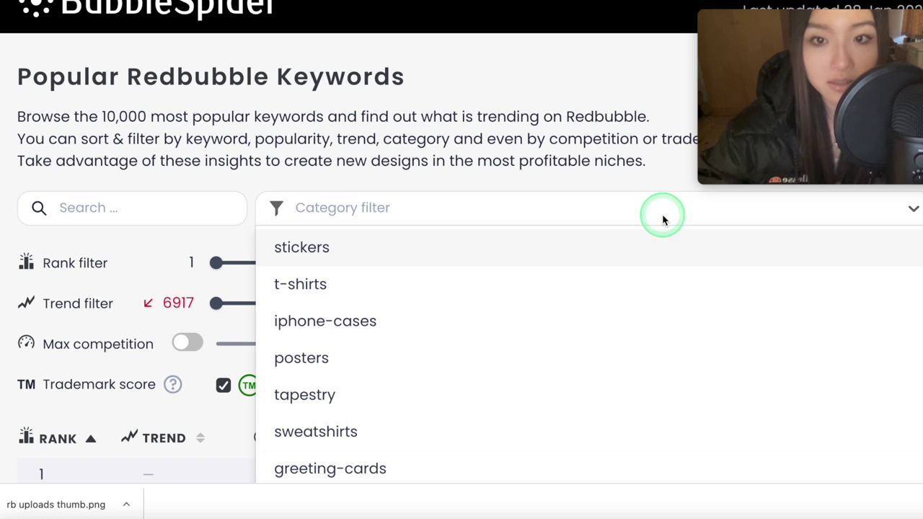
pyautogui.scroll(-1, 605, 365)
pyautogui.scroll(-15, 605, 366)
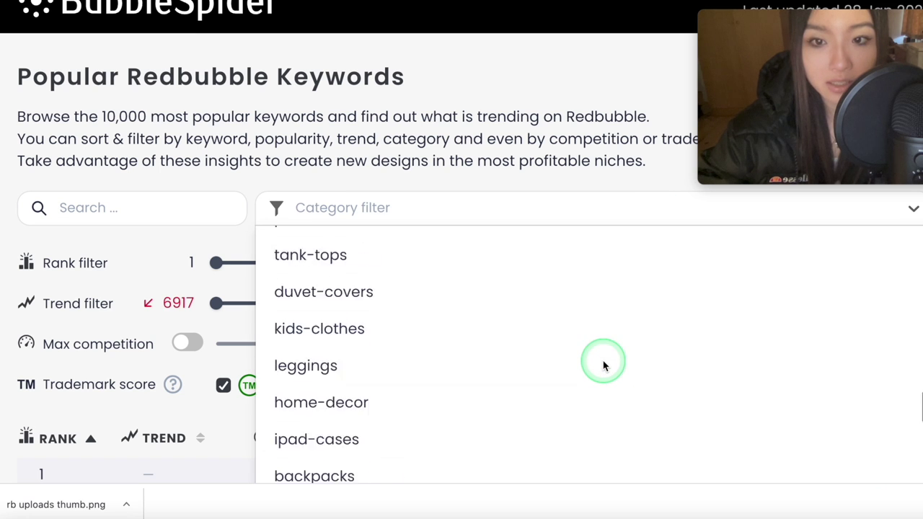
pyautogui.scroll(15, 604, 365)
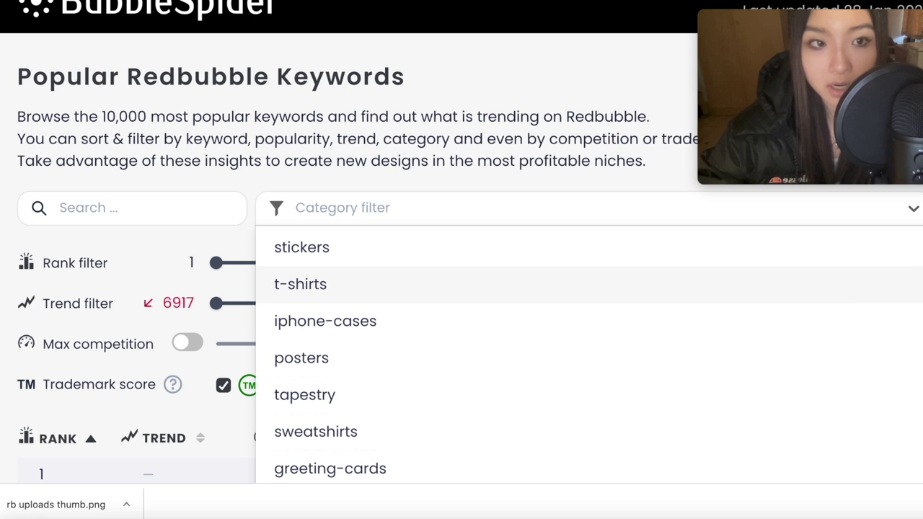
pyautogui.click(782, 181)
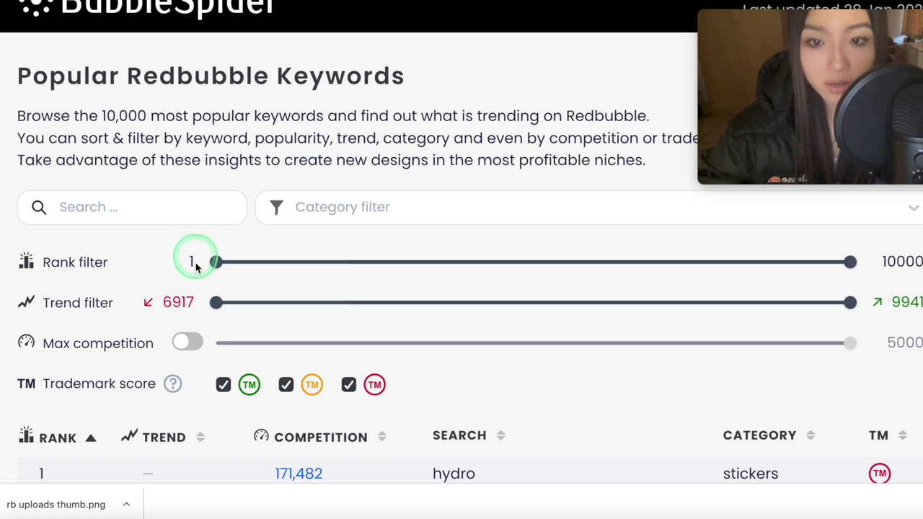
pyautogui.scroll(-3, 221, 351)
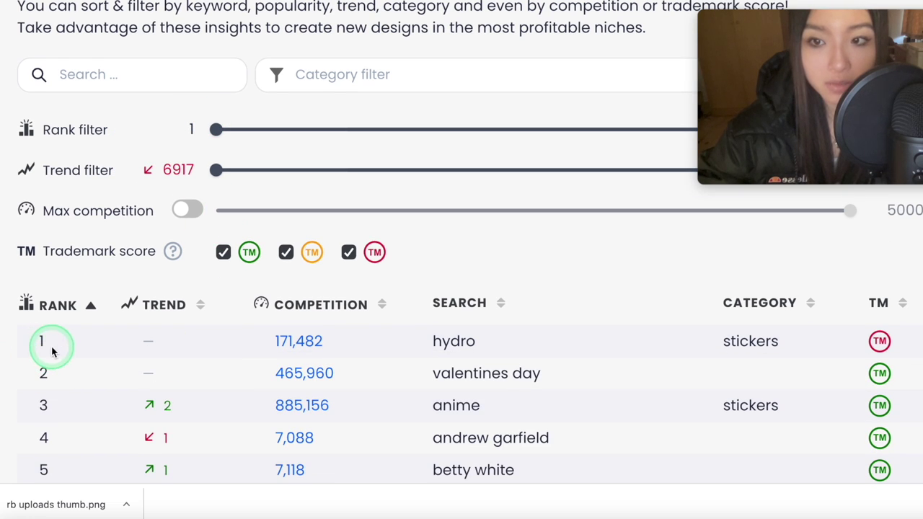
# - Cap the Rank filter at 985 so the table lists 985 keywords across 40 pages
pyautogui.doubleClick(454, 343)
pyautogui.click(487, 346)
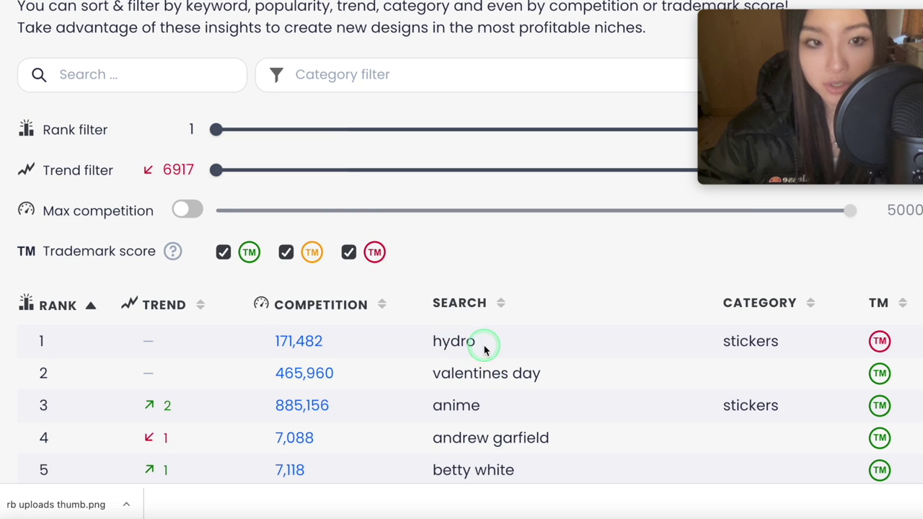
pyautogui.scroll(-1, 484, 349)
pyautogui.scroll(1, 484, 346)
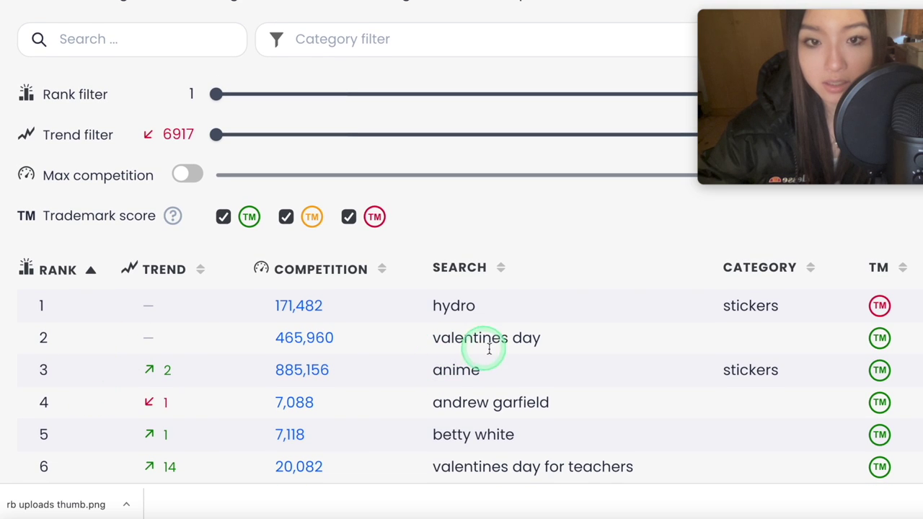
pyautogui.scroll(2, 525, 346)
pyautogui.scroll(1, 525, 349)
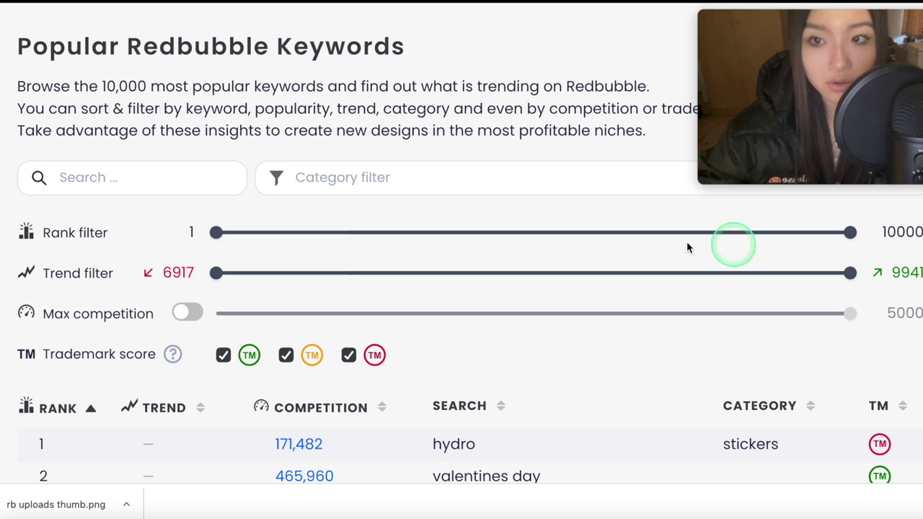
pyautogui.moveTo(850, 238); pyautogui.dragTo(280, 240)
pyautogui.scroll(-10, 280, 240)
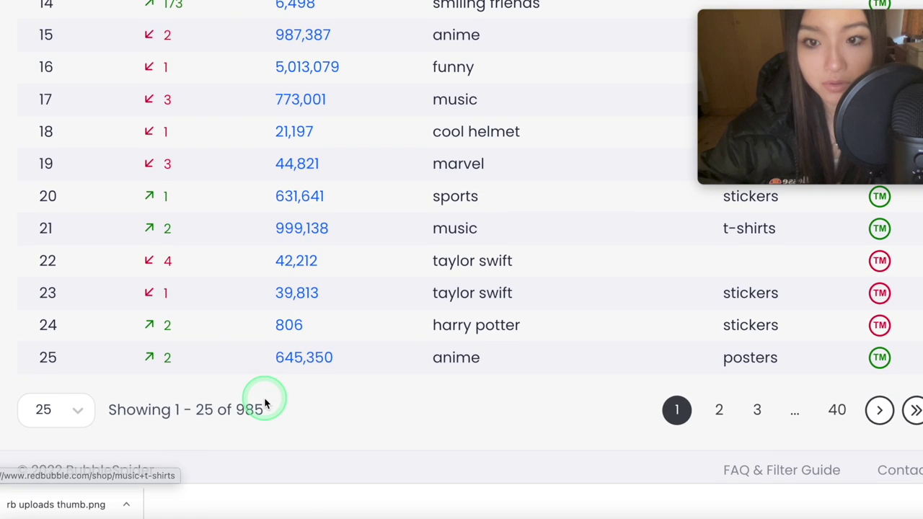
pyautogui.scroll(3, 358, 404)
pyautogui.scroll(7, 359, 406)
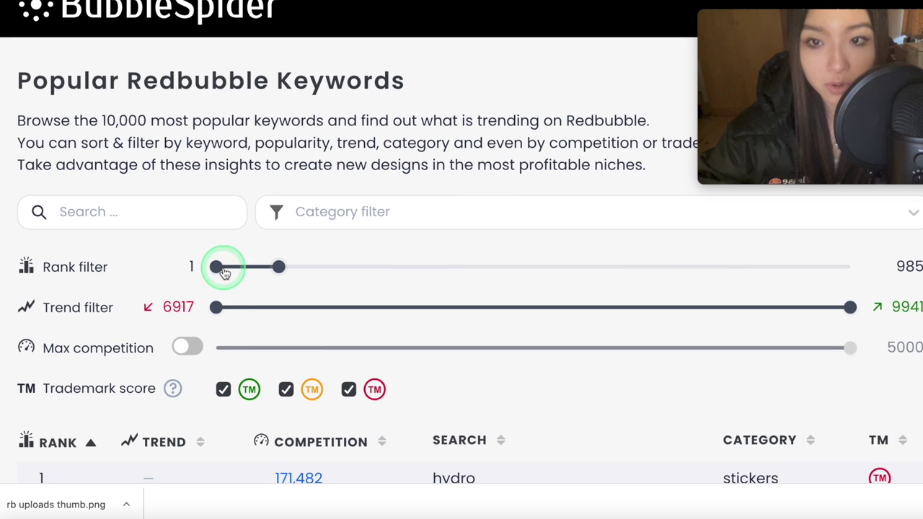
pyautogui.scroll(-1, 137, 318)
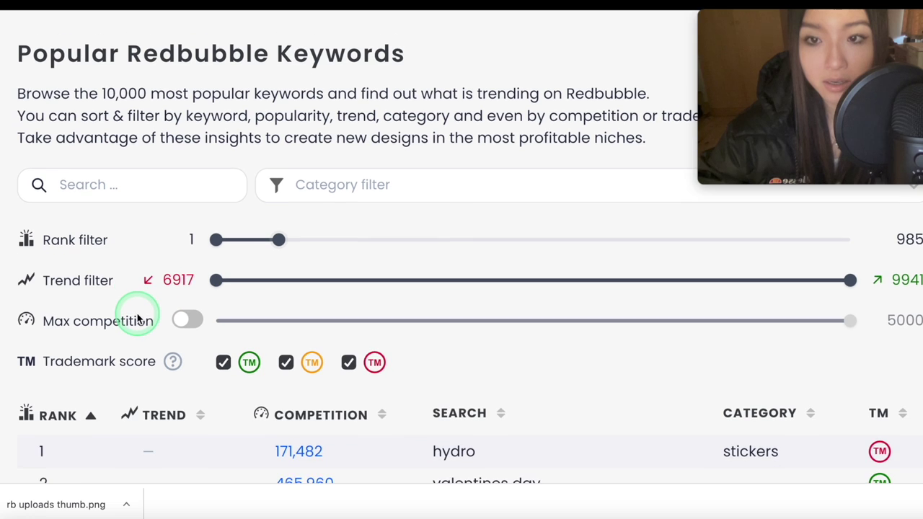
pyautogui.scroll(1, 137, 315)
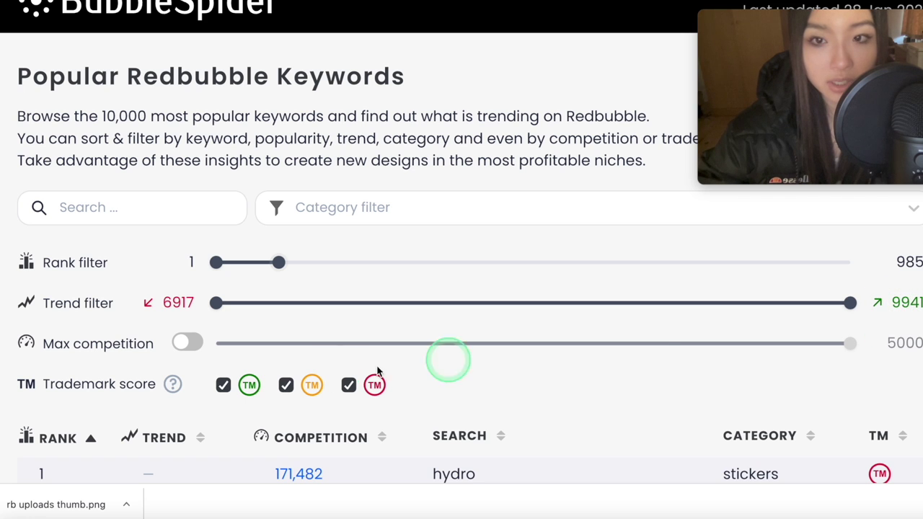
# - Set the Trend filter to 7053–9941 and restore the Rank filter to 1–10000
pyautogui.moveTo(217, 307); pyautogui.dragTo(788, 305)
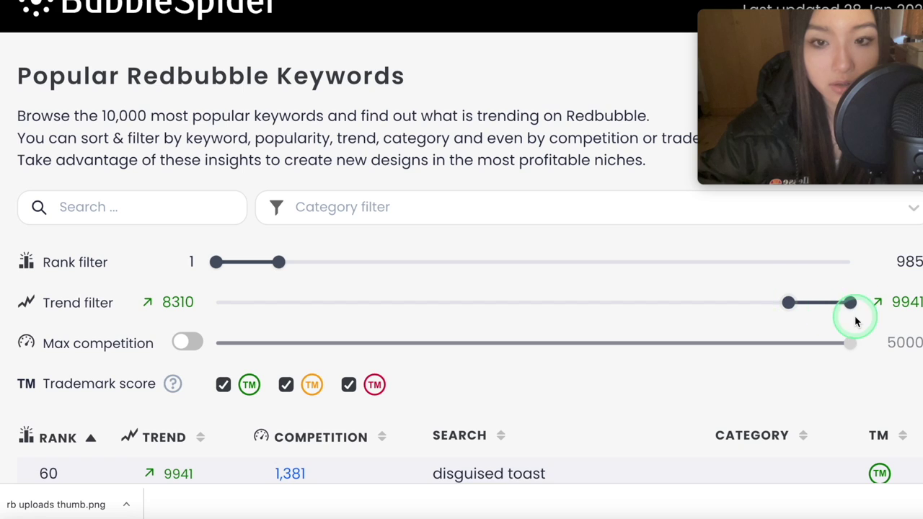
pyautogui.scroll(-6, 855, 317)
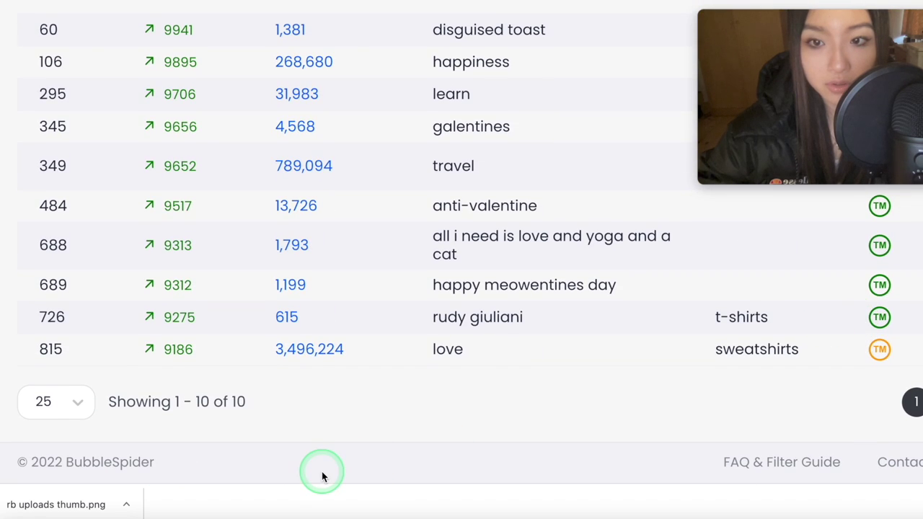
pyautogui.scroll(6, 319, 474)
pyautogui.moveTo(278, 284); pyautogui.dragTo(919, 300)
pyautogui.scroll(-5, 916, 299)
pyautogui.scroll(-4, 916, 299)
pyautogui.scroll(1, 914, 298)
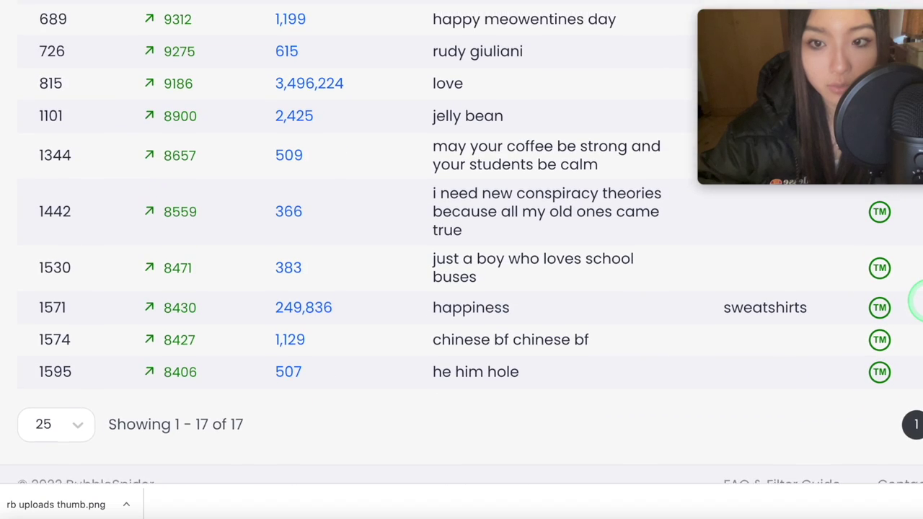
pyautogui.scroll(6, 265, 447)
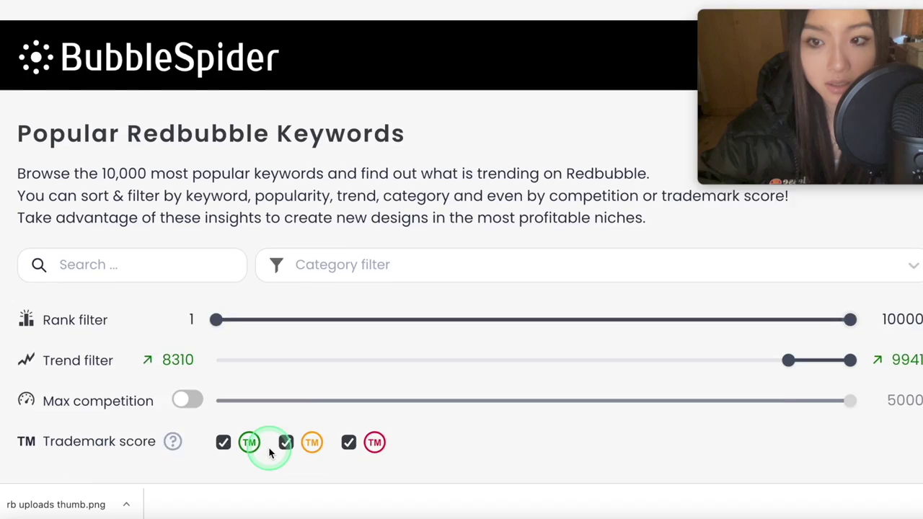
pyautogui.scroll(-1, 264, 450)
pyautogui.moveTo(787, 324); pyautogui.dragTo(743, 327)
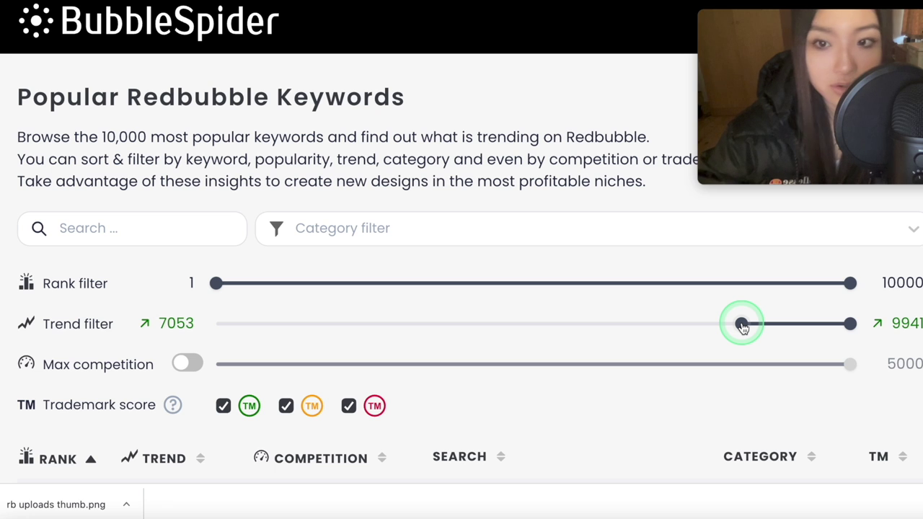
pyautogui.scroll(-1, 742, 326)
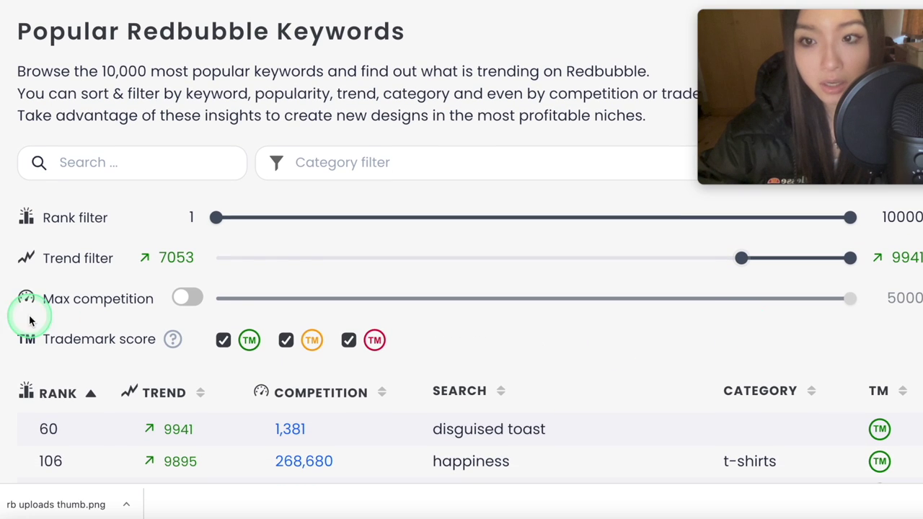
# - Turn on the Max competition cap and lower it to 449
pyautogui.click(188, 301)
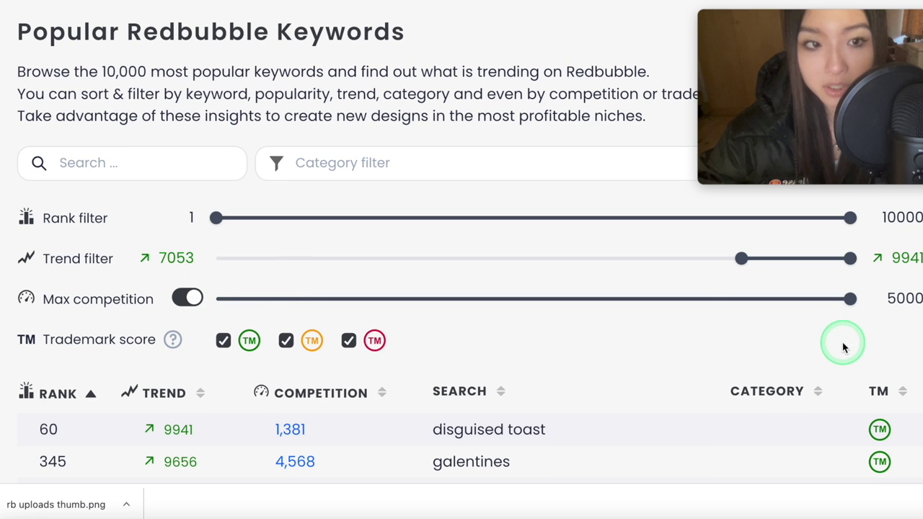
pyautogui.moveTo(851, 300); pyautogui.dragTo(272, 313)
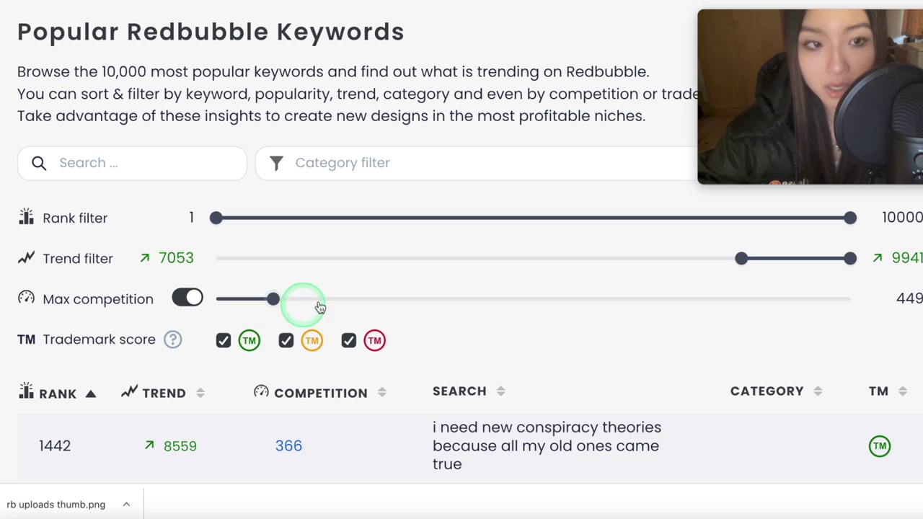
pyautogui.scroll(-6, 540, 358)
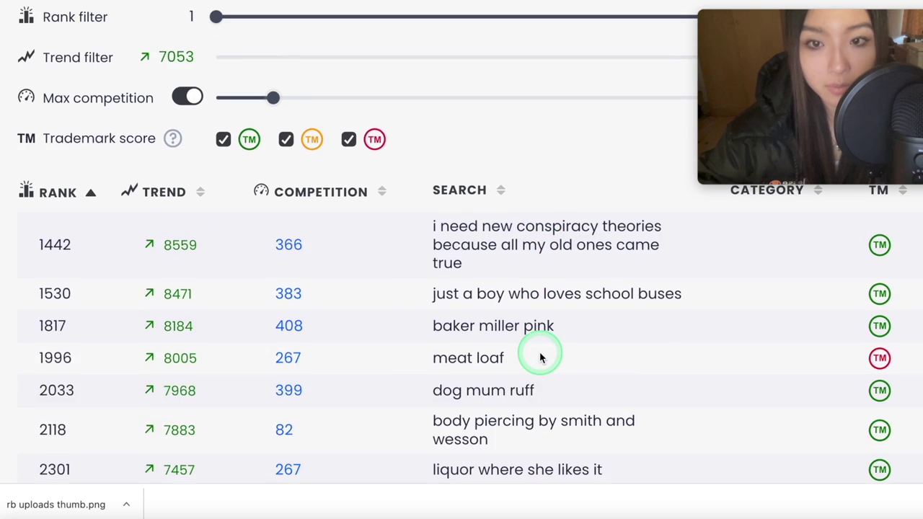
pyautogui.scroll(2, 540, 358)
pyautogui.scroll(1, 541, 358)
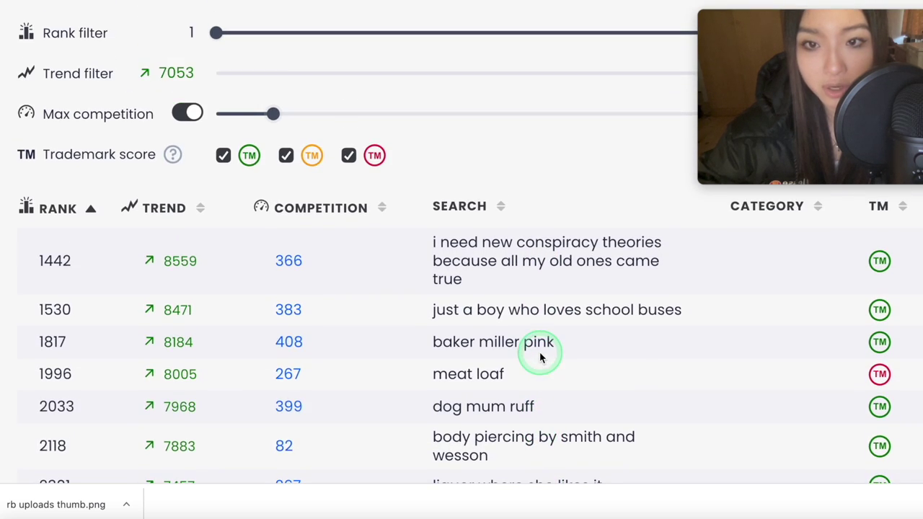
pyautogui.click(288, 261)
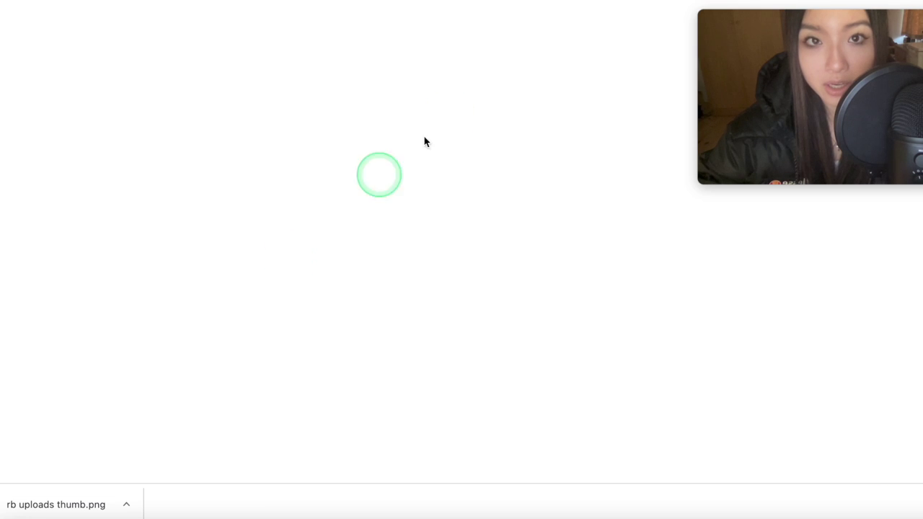
pyautogui.scroll(-5, 523, 216)
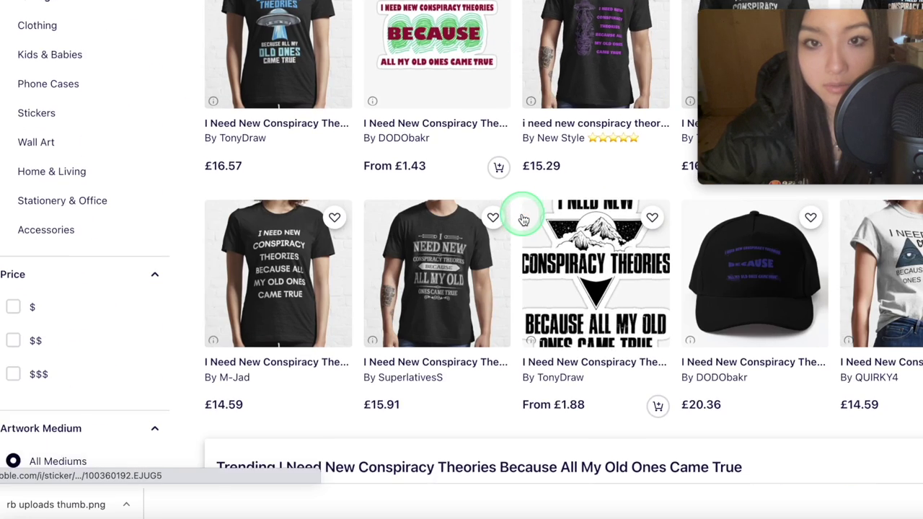
pyautogui.scroll(-1, 523, 216)
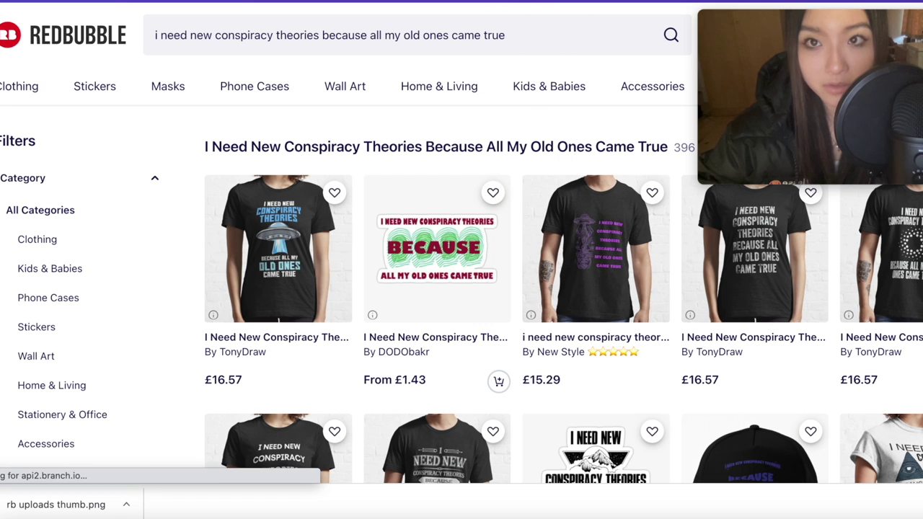
pyautogui.hotkey('ctrl', 'w')
pyautogui.scroll(-2, 426, 309)
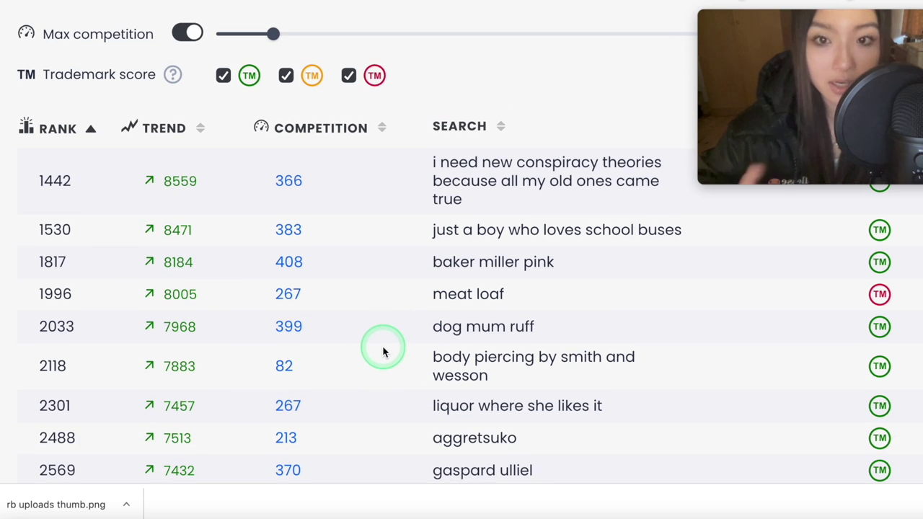
pyautogui.scroll(5, 342, 348)
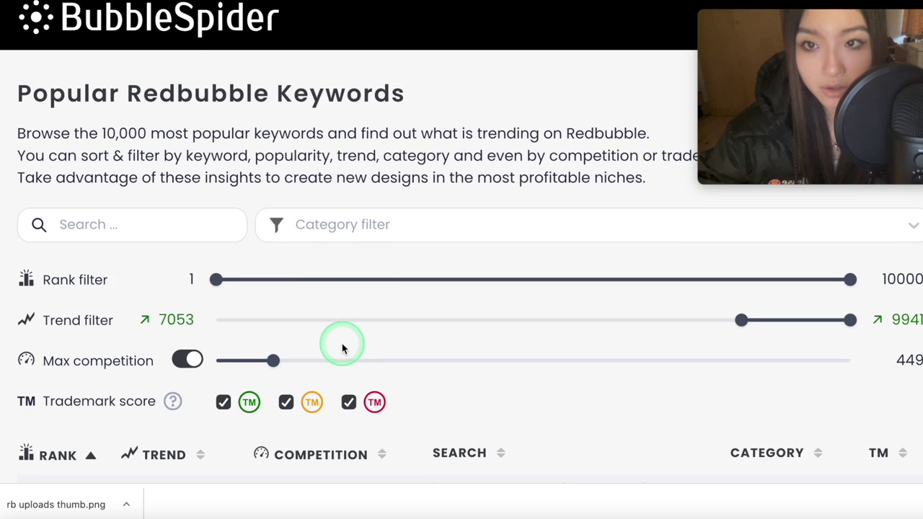
pyautogui.scroll(-6, 342, 348)
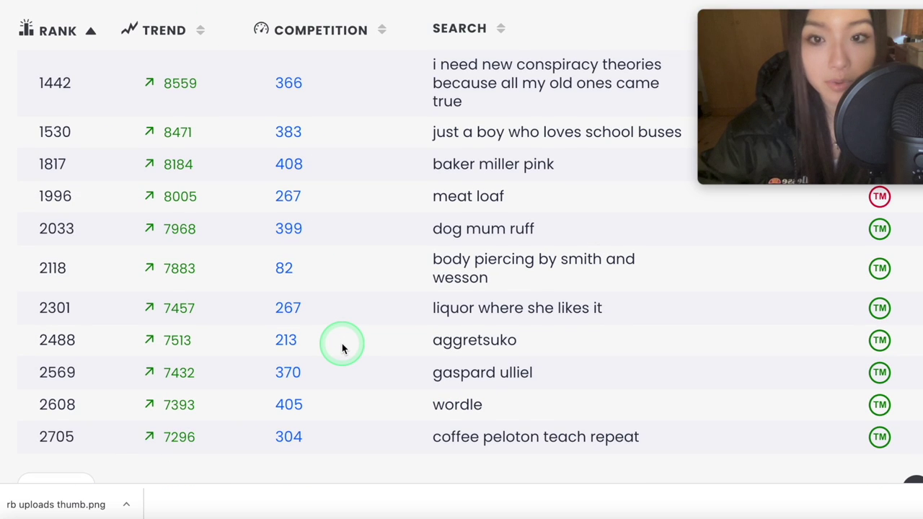
pyautogui.scroll(4, 343, 348)
pyautogui.scroll(7, 342, 349)
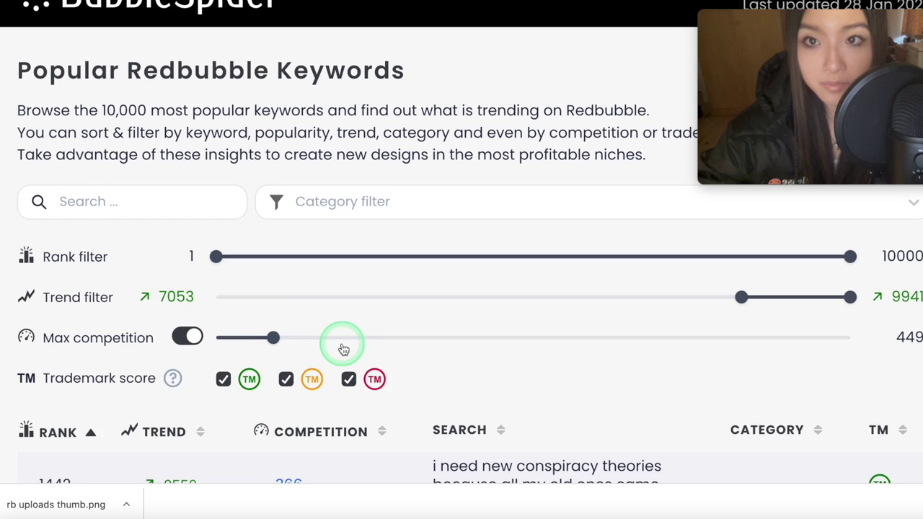
pyautogui.scroll(1, 341, 346)
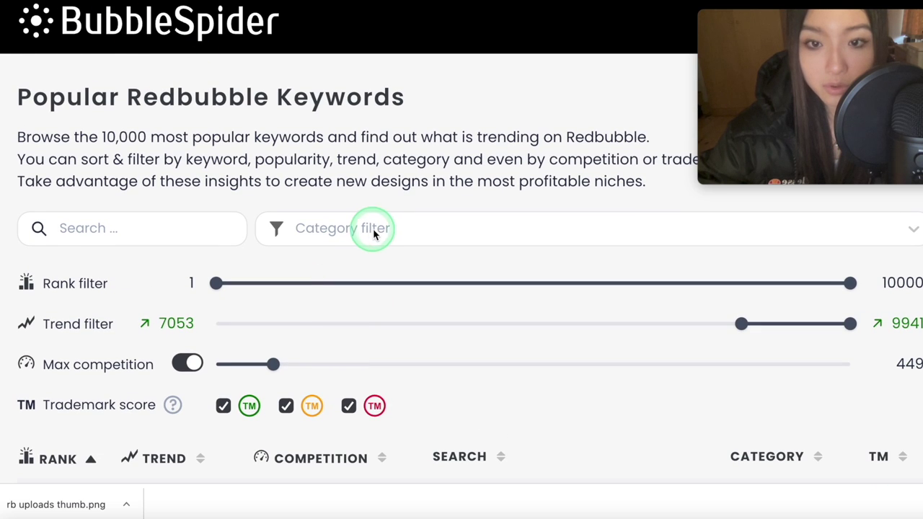
pyautogui.scroll(-2, 390, 281)
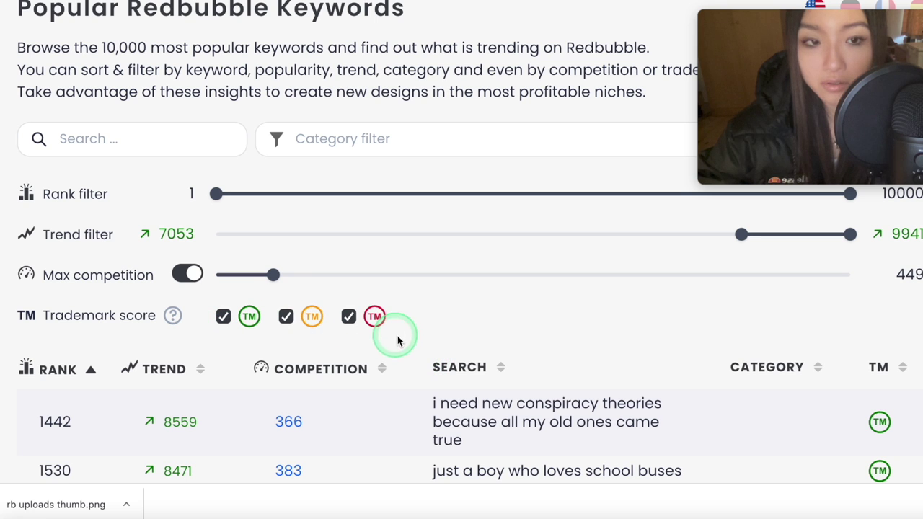
pyautogui.scroll(1, 511, 357)
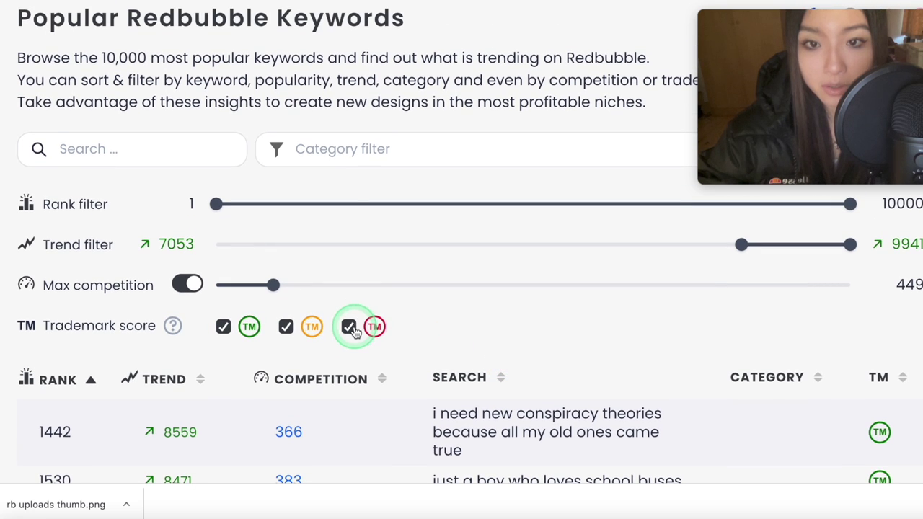
# - Look over the ten filtered keyword results in the table
pyautogui.scroll(-5, 559, 352)
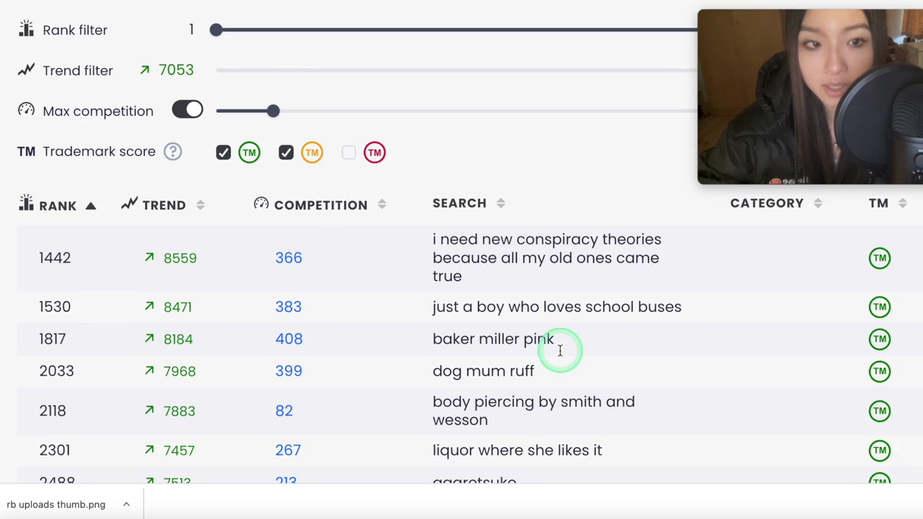
pyautogui.scroll(5, 560, 354)
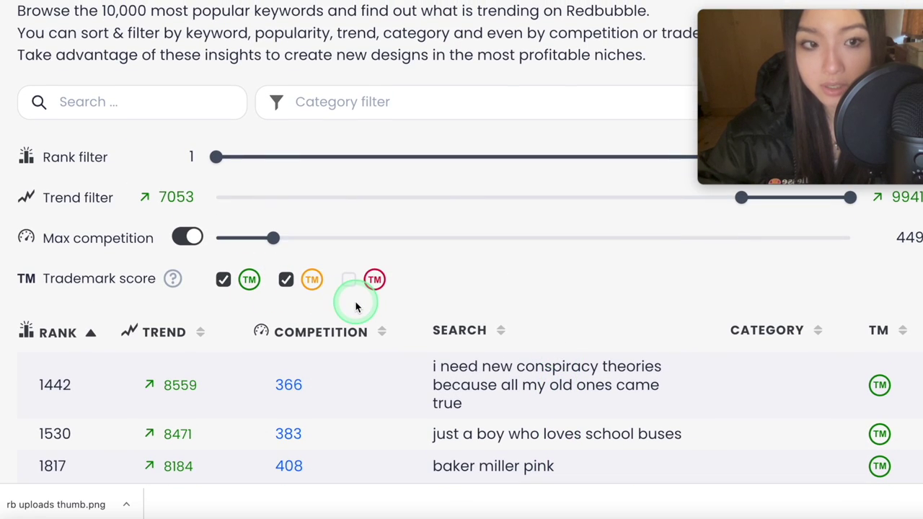
pyautogui.scroll(-3, 356, 305)
pyautogui.scroll(3, 356, 305)
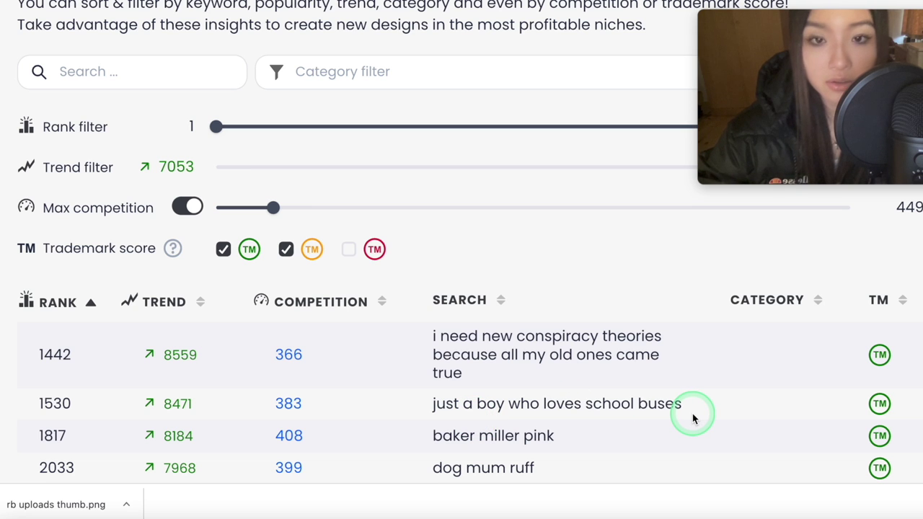
pyautogui.scroll(-3, 692, 418)
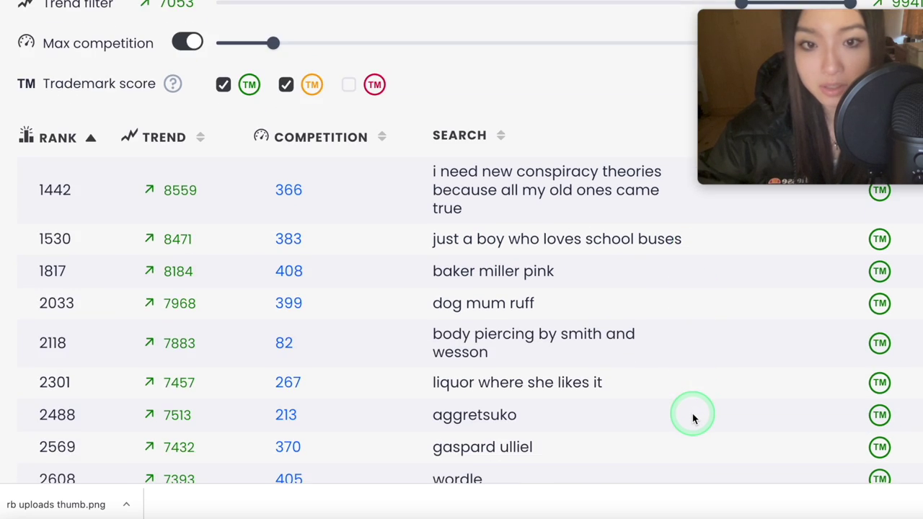
pyautogui.scroll(1, 418, 340)
pyautogui.scroll(-3, 418, 340)
# - Highlight the keyword 'gaspard ulliel', then clear the highlight and recheck the table
pyautogui.moveTo(432, 339); pyautogui.dragTo(554, 347)
pyautogui.click(559, 345)
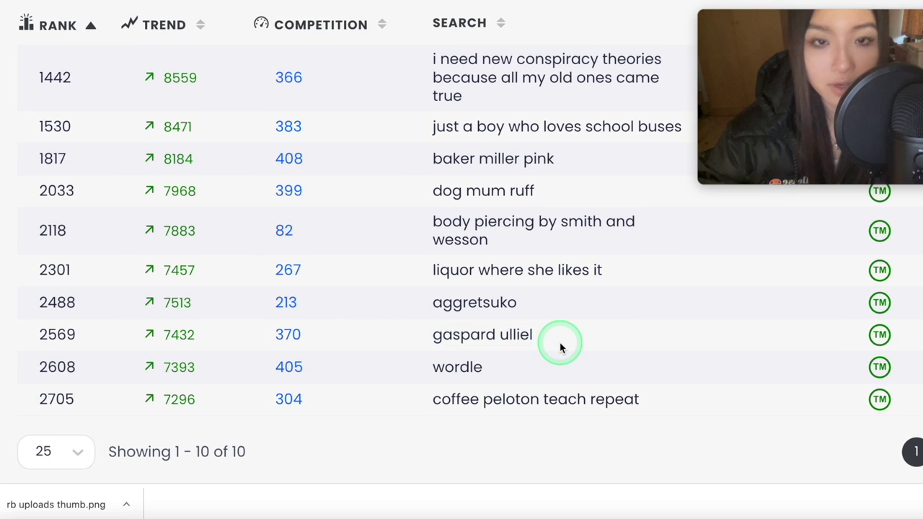
pyautogui.scroll(3, 557, 342)
pyautogui.scroll(-1, 559, 344)
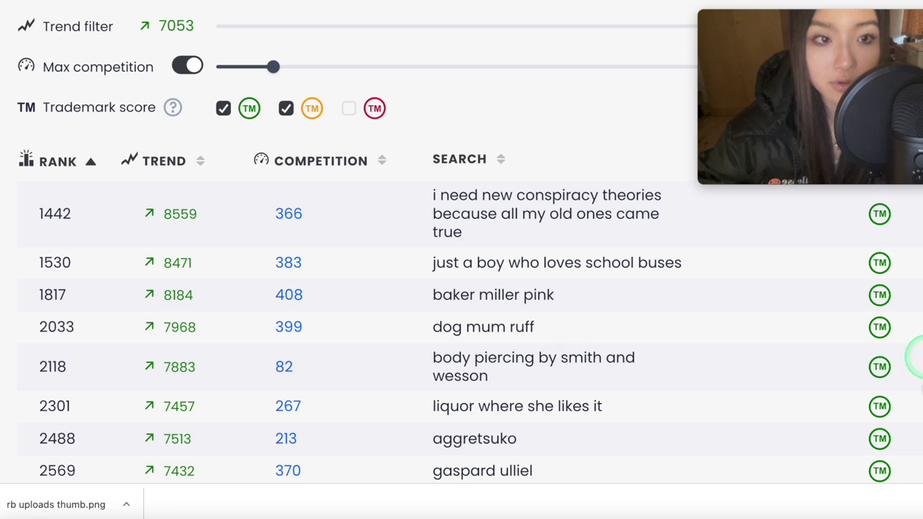
pyautogui.scroll(2, 892, 431)
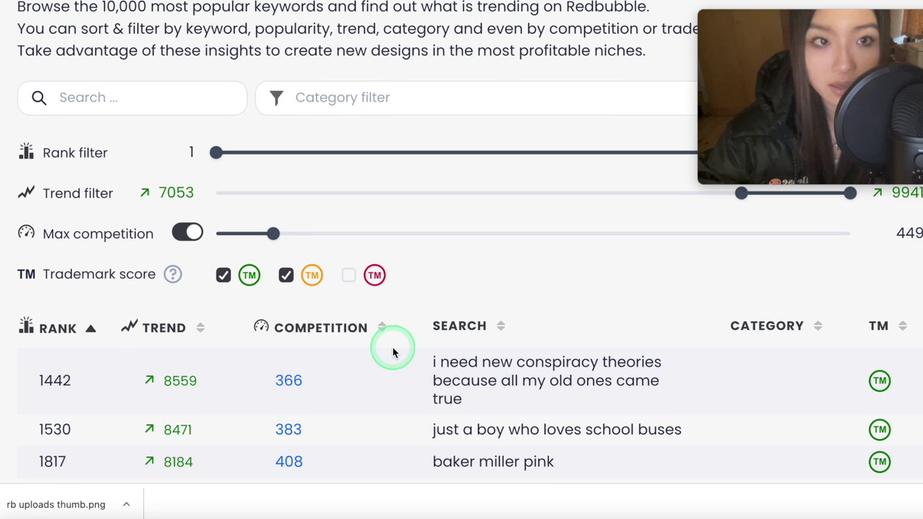
pyautogui.scroll(-1, 393, 353)
pyautogui.scroll(1, 392, 349)
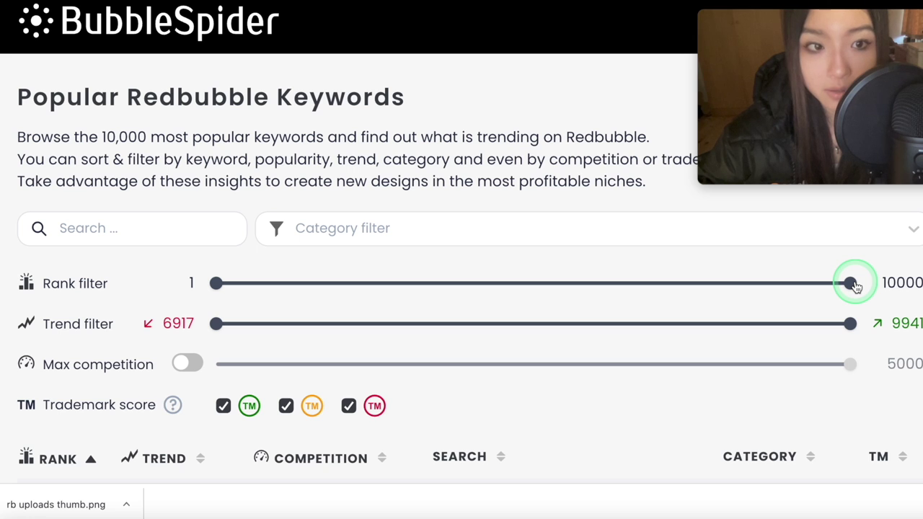
# - Cap Rank at 1188, then settle the Trend filter minimum at 484 (484–9941)
pyautogui.moveTo(855, 286); pyautogui.dragTo(294, 308)
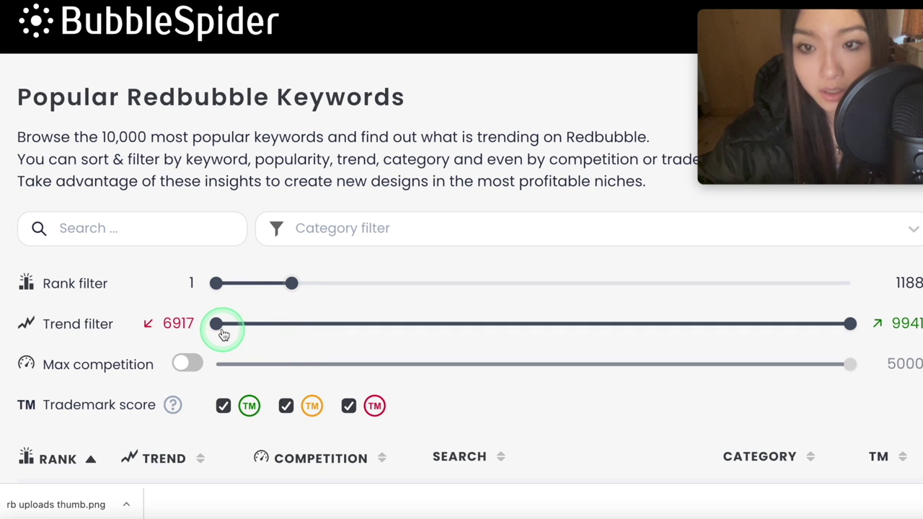
pyautogui.moveTo(218, 329); pyautogui.dragTo(755, 337)
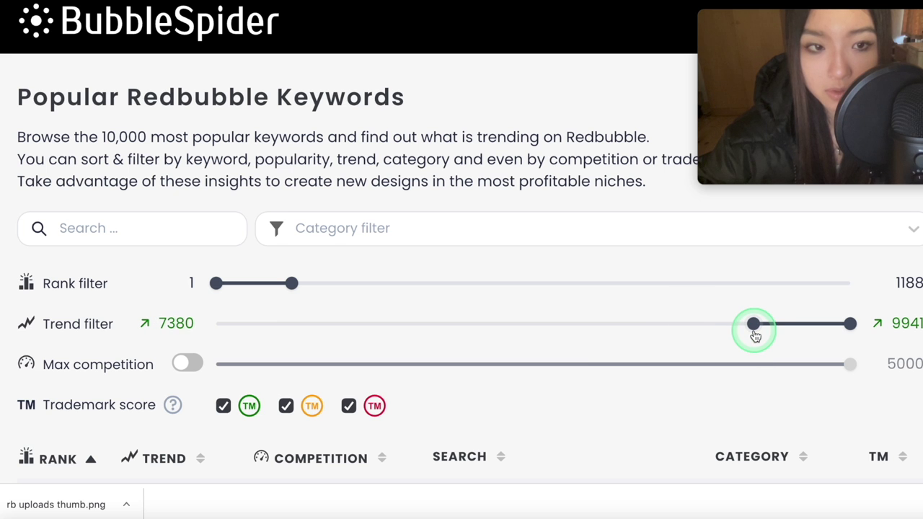
pyautogui.scroll(-4, 755, 326)
pyautogui.scroll(4, 754, 330)
pyautogui.scroll(-1, 755, 337)
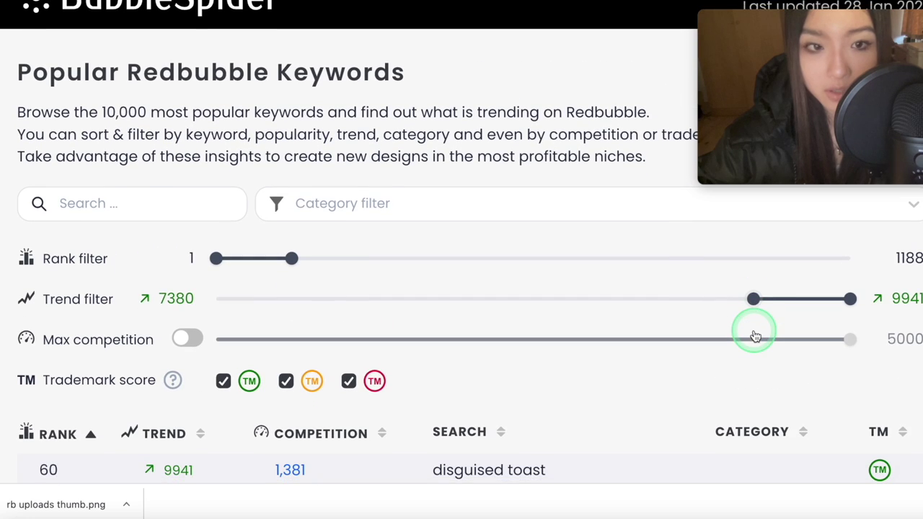
pyautogui.moveTo(756, 300); pyautogui.dragTo(494, 299)
pyautogui.scroll(-1, 495, 300)
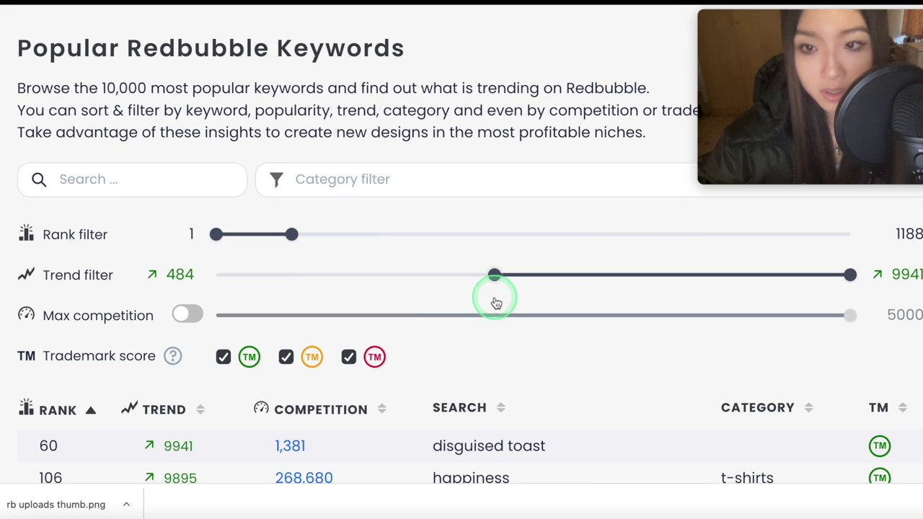
# - Enable Max competition and drag its cap down to 507
pyautogui.click(182, 318)
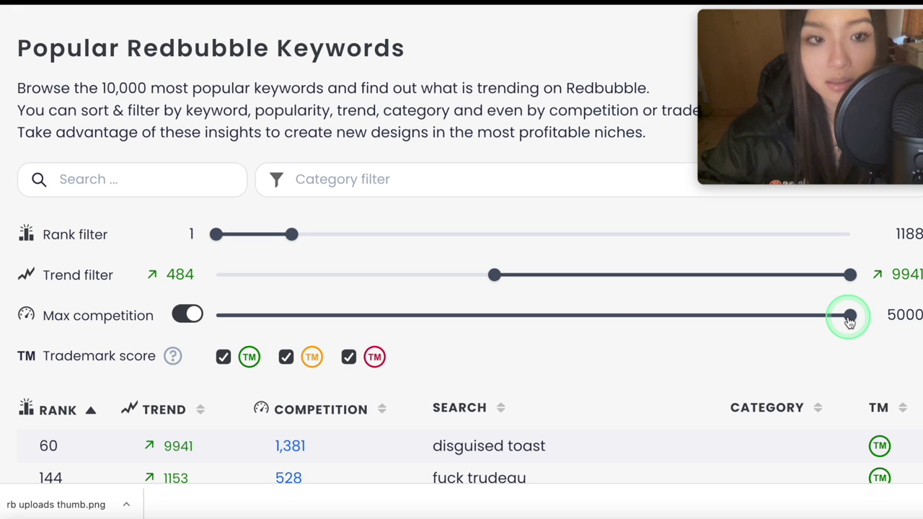
pyautogui.moveTo(850, 321); pyautogui.dragTo(282, 320)
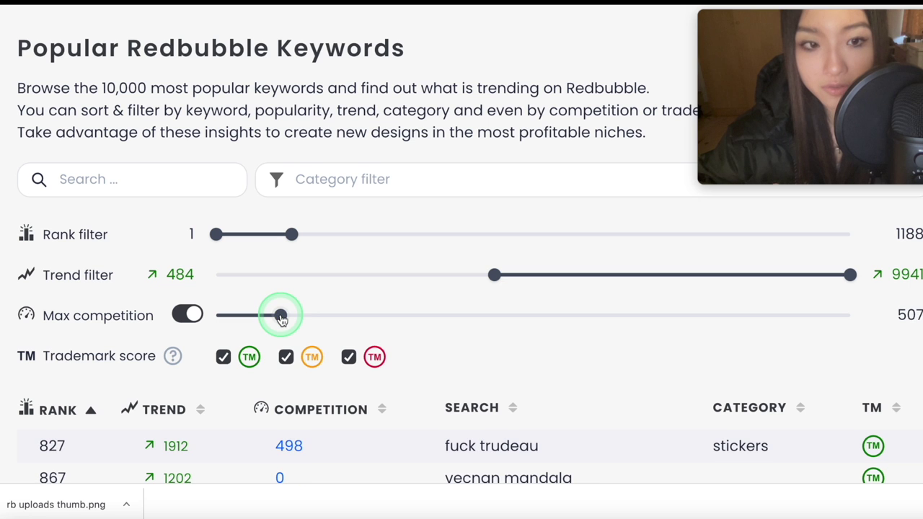
pyautogui.scroll(-1, 283, 319)
pyautogui.scroll(1, 287, 325)
# - Uncheck the medium (orange) trademark score to exclude riskier keywords
pyautogui.click(284, 339)
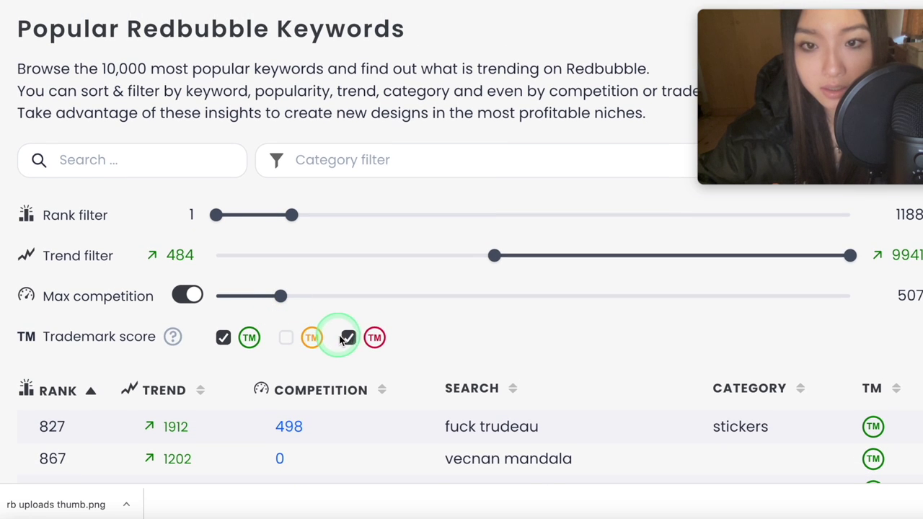
pyautogui.scroll(-3, 505, 310)
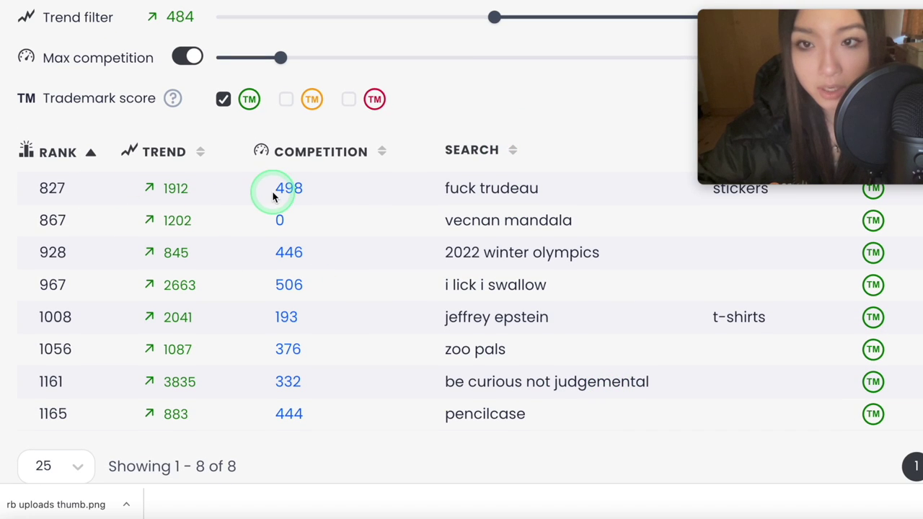
pyautogui.scroll(1, 273, 194)
pyautogui.scroll(1, 274, 196)
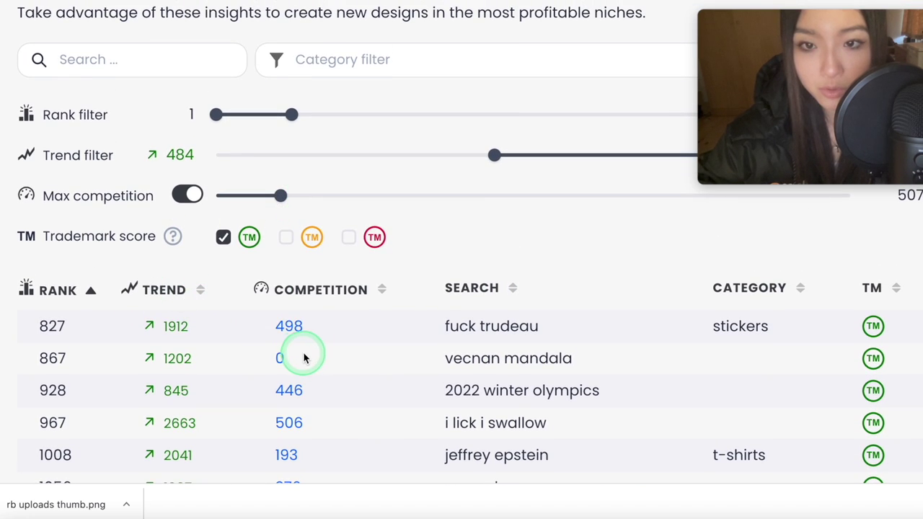
pyautogui.scroll(1, 304, 357)
# - Sort the eight keywords by competition ascending, putting vecnan mandala (0) first
pyautogui.click(382, 361)
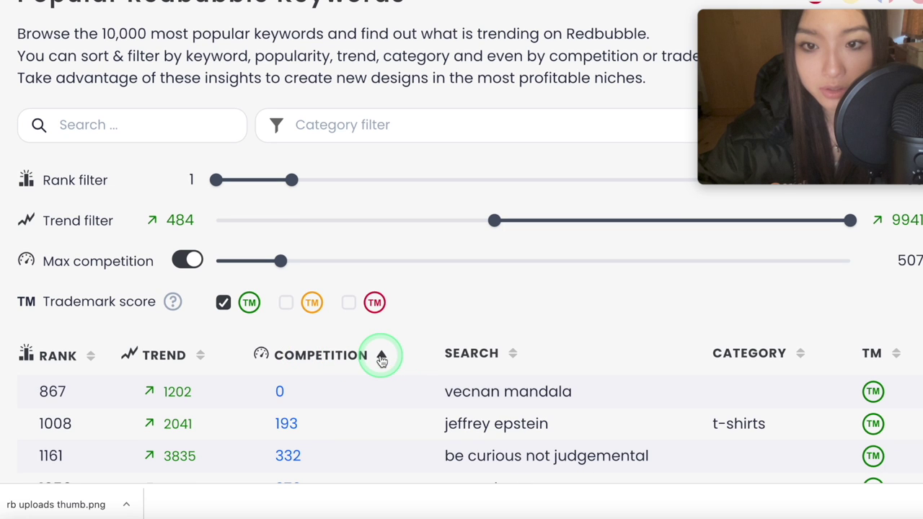
pyautogui.scroll(-3, 346, 400)
pyautogui.scroll(1, 344, 398)
pyautogui.scroll(-1, 344, 397)
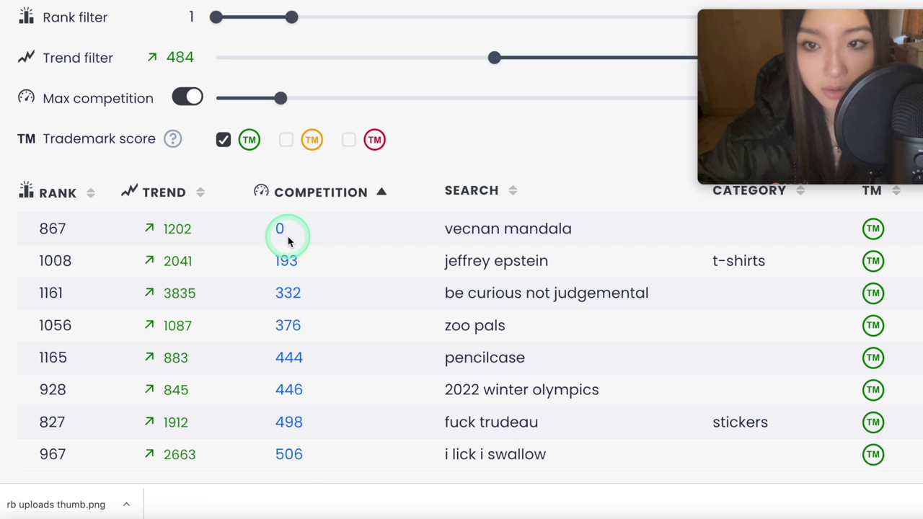
pyautogui.scroll(-1, 351, 365)
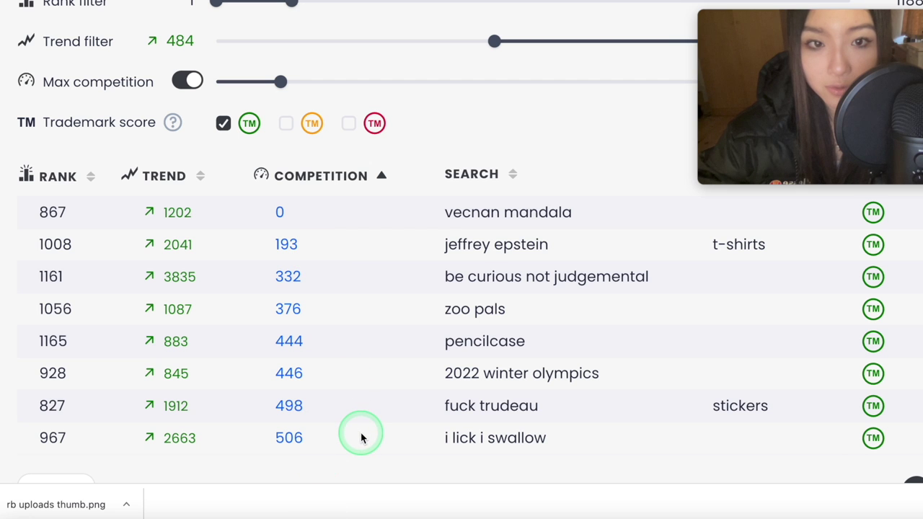
pyautogui.scroll(-3, 362, 437)
pyautogui.scroll(4, 362, 437)
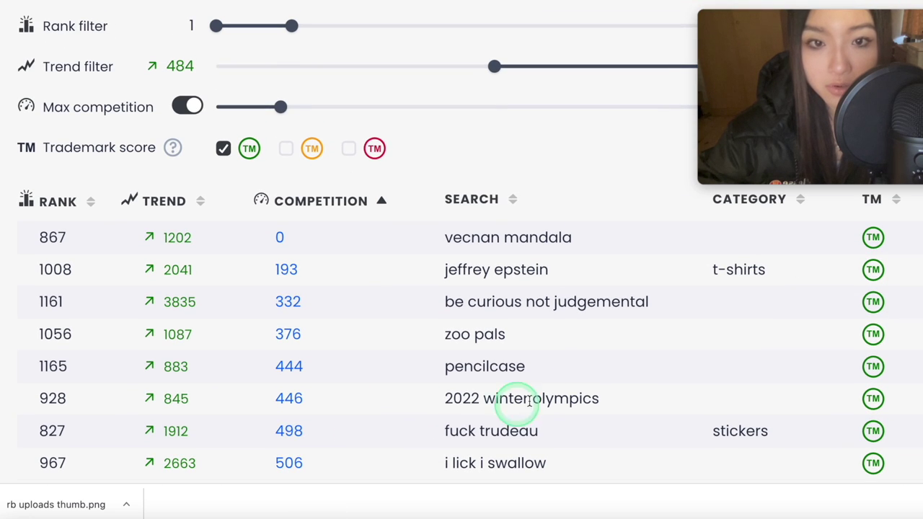
# - Widen the rank filter to the top 4544 and raise the minimum trend to 3646
pyautogui.scroll(4, 555, 337)
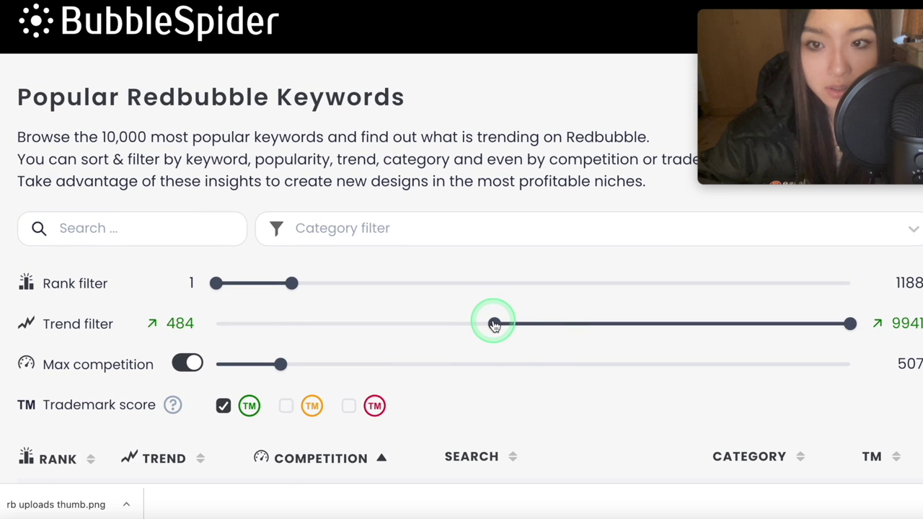
pyautogui.moveTo(493, 325)
pyautogui.mouseDown()
pyautogui.moveTo(469, 324)
pyautogui.moveTo(494, 329)
pyautogui.mouseUp()
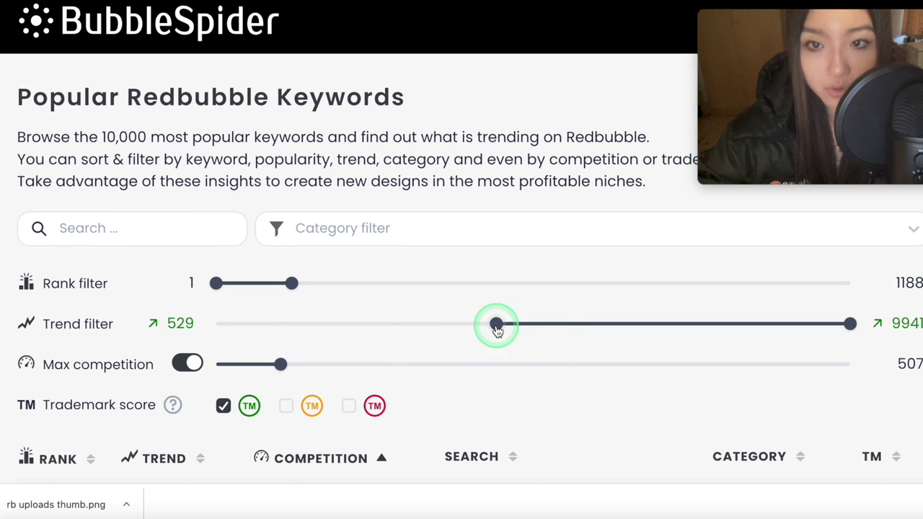
pyautogui.click(287, 280)
pyautogui.moveTo(292, 285); pyautogui.dragTo(413, 293)
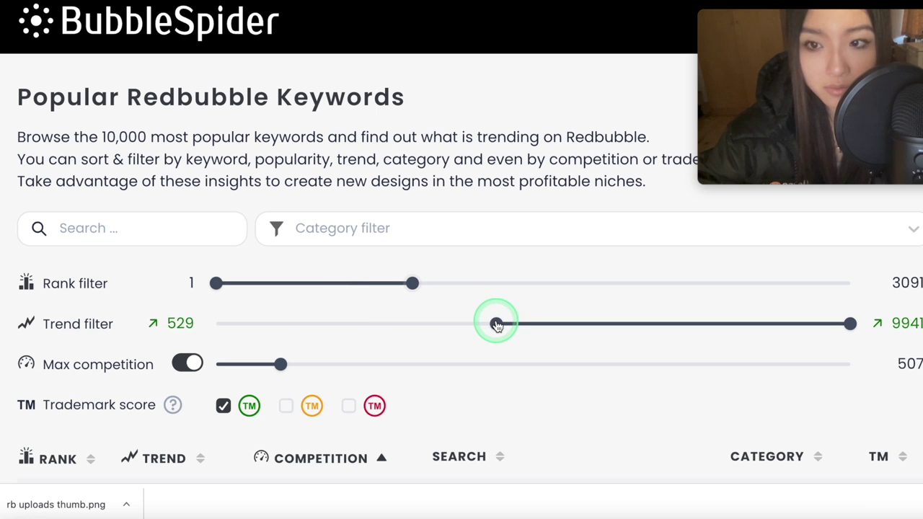
pyautogui.moveTo(497, 326); pyautogui.dragTo(615, 328)
pyautogui.moveTo(411, 283); pyautogui.dragTo(504, 283)
# - Cap maximum competition at 215, leaving six keywords led by body piercing by smith and wesson
pyautogui.scroll(-10, 505, 282)
pyautogui.scroll(10, 504, 282)
pyautogui.scroll(-1, 505, 282)
pyautogui.moveTo(278, 321); pyautogui.dragTo(245, 328)
pyautogui.scroll(-4, 375, 360)
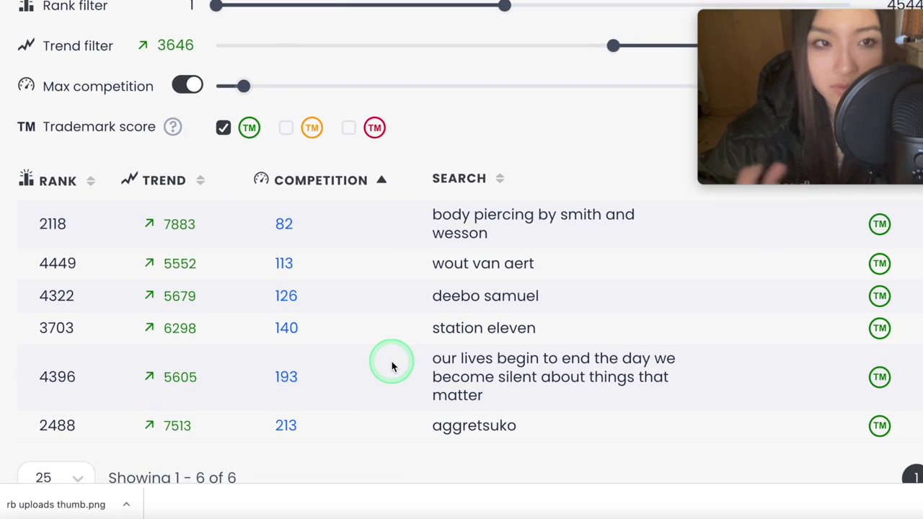
pyautogui.scroll(3, 391, 365)
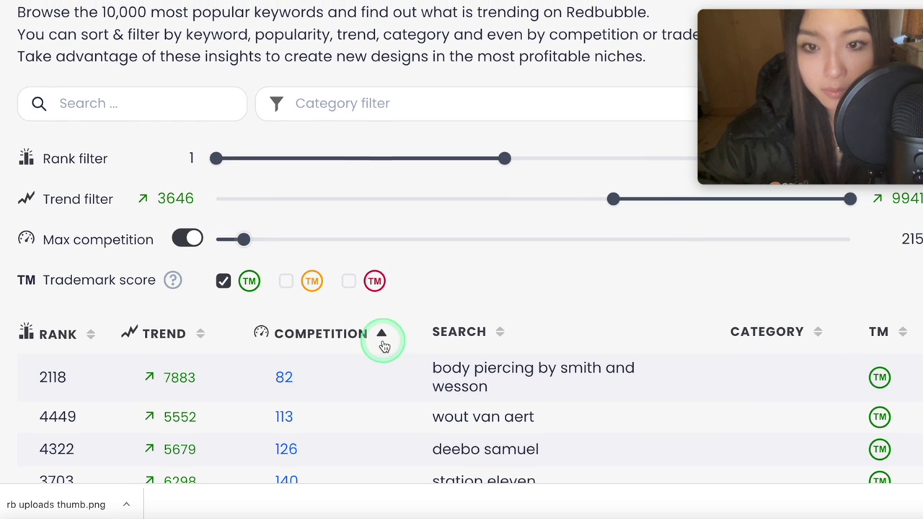
pyautogui.scroll(-2, 311, 380)
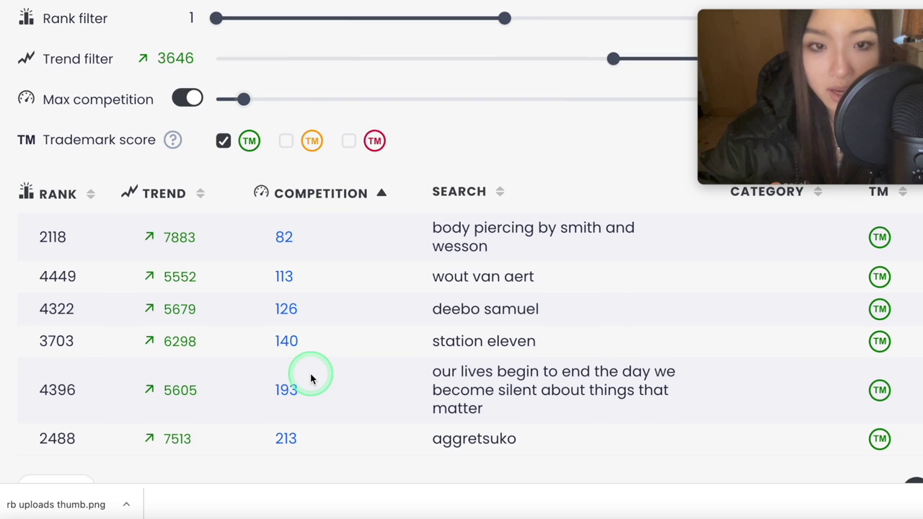
pyautogui.scroll(1, 312, 379)
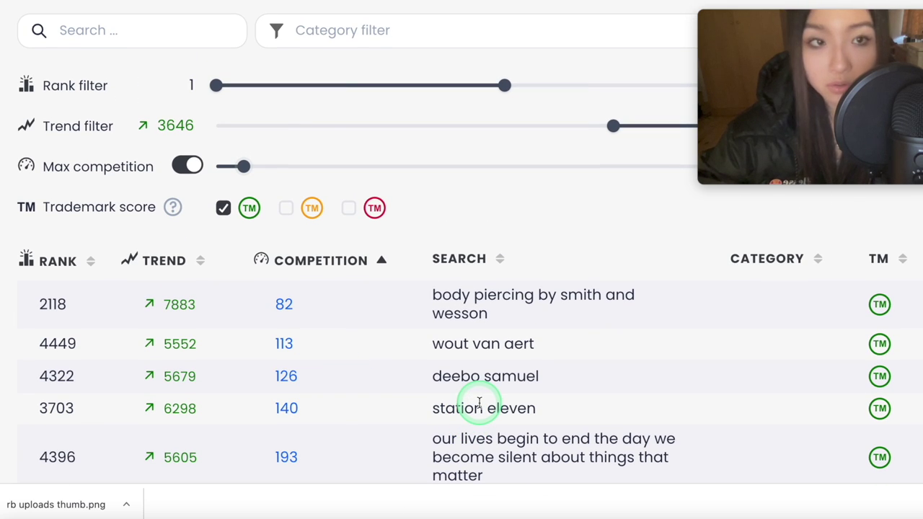
pyautogui.scroll(-1, 394, 355)
pyautogui.scroll(-3, 393, 355)
pyautogui.scroll(2, 391, 354)
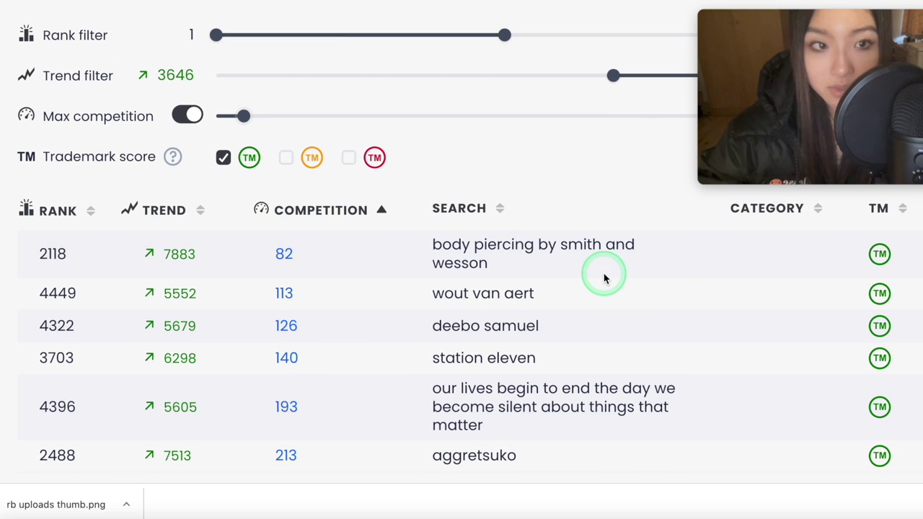
pyautogui.scroll(4, 604, 278)
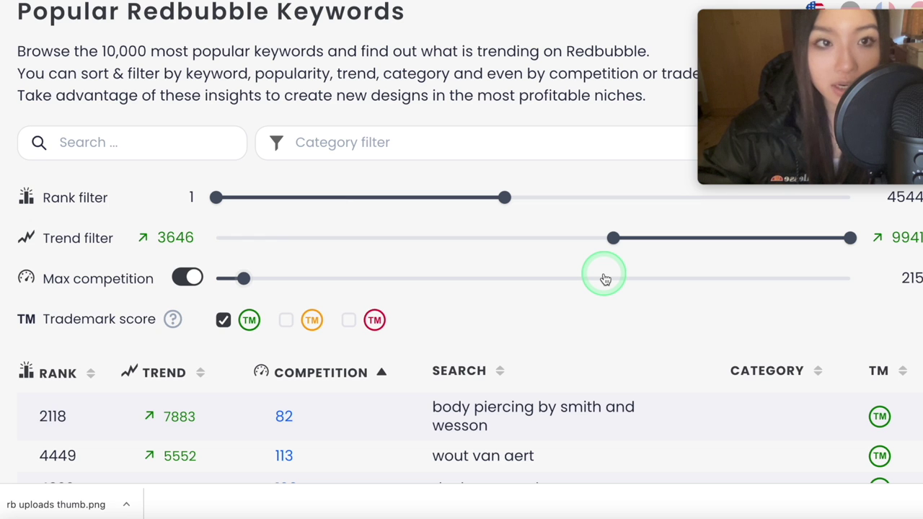
# - Scroll the YouTube comments to the viewer question about finding niches for Australian customers
pyautogui.scroll(2, 606, 280)
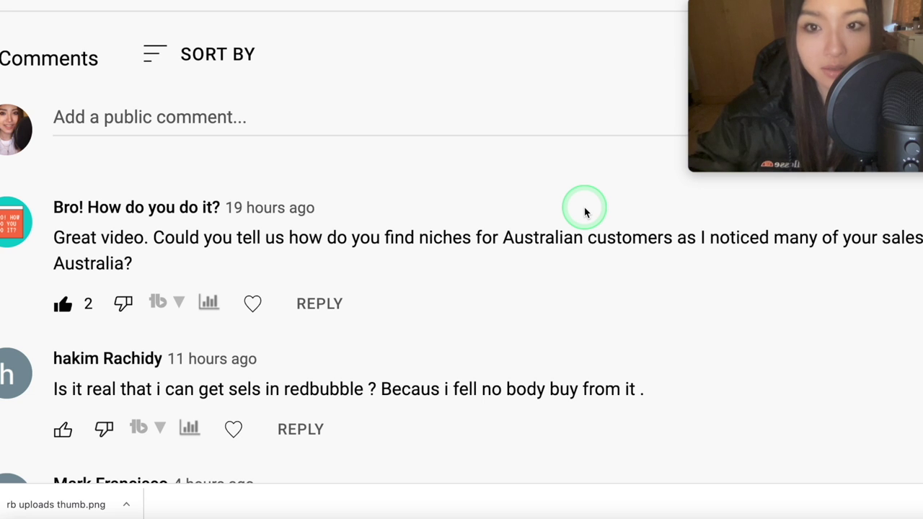
# - Bring up AnnualReport2020.pdf at page 8, showing marketplace revenue rising to A$349m in FY20
pyautogui.scroll(-3, 468, 326)
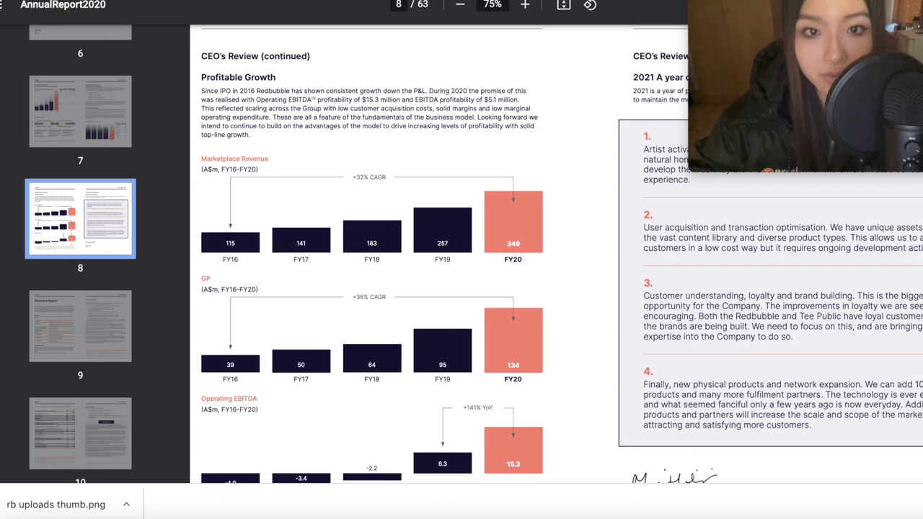
# - Scroll through the Marketplace Revenue and GP charts, including the A$553m FY21 revenue
pyautogui.scroll(1, 594, 318)
pyautogui.scroll(1, 594, 321)
pyautogui.hscroll(-1, 594, 321)
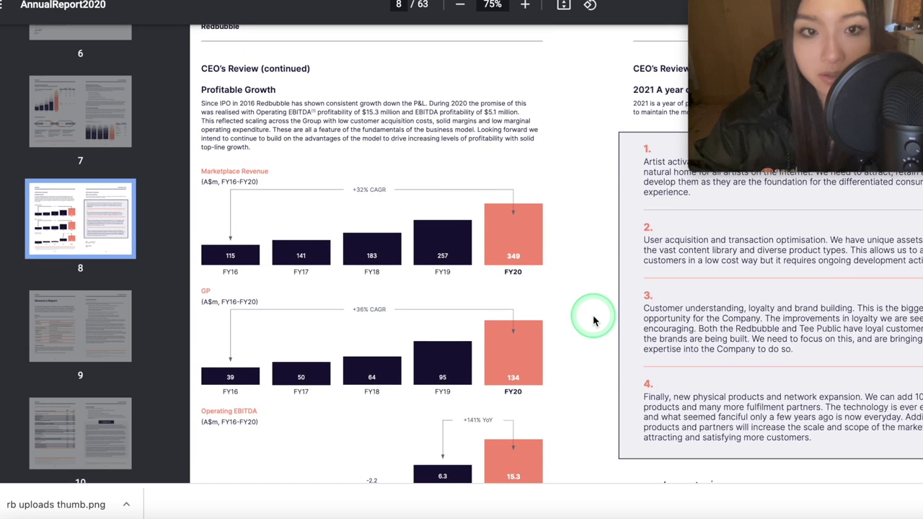
pyautogui.scroll(1, 594, 321)
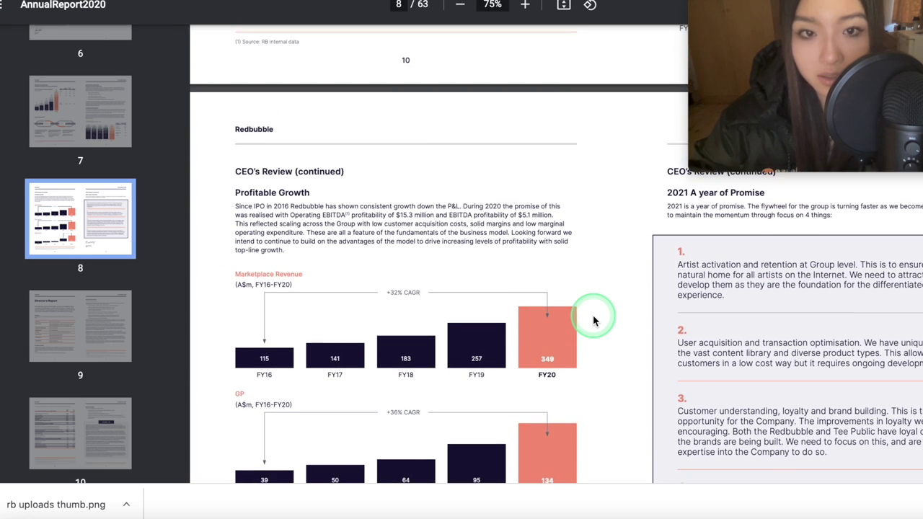
pyautogui.scroll(-1, 594, 321)
pyautogui.scroll(3, 262, 325)
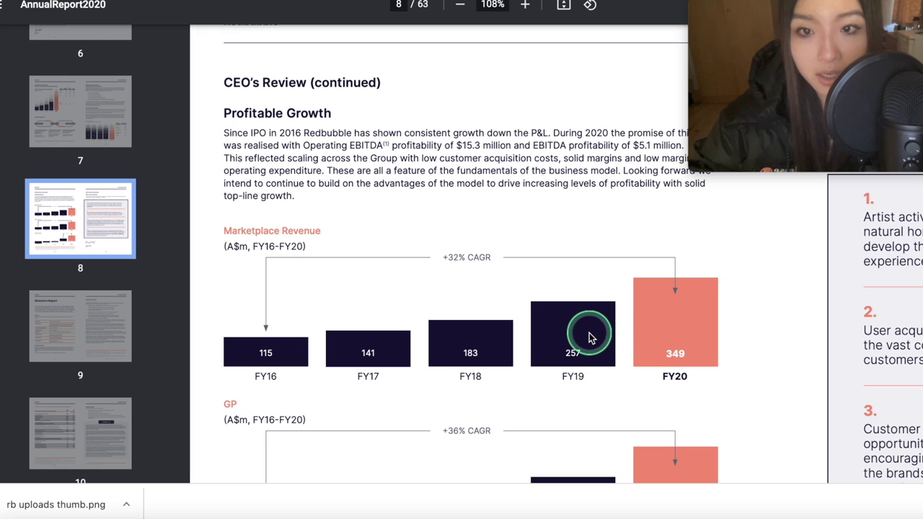
pyautogui.scroll(-2, 587, 329)
pyautogui.scroll(-4, 590, 338)
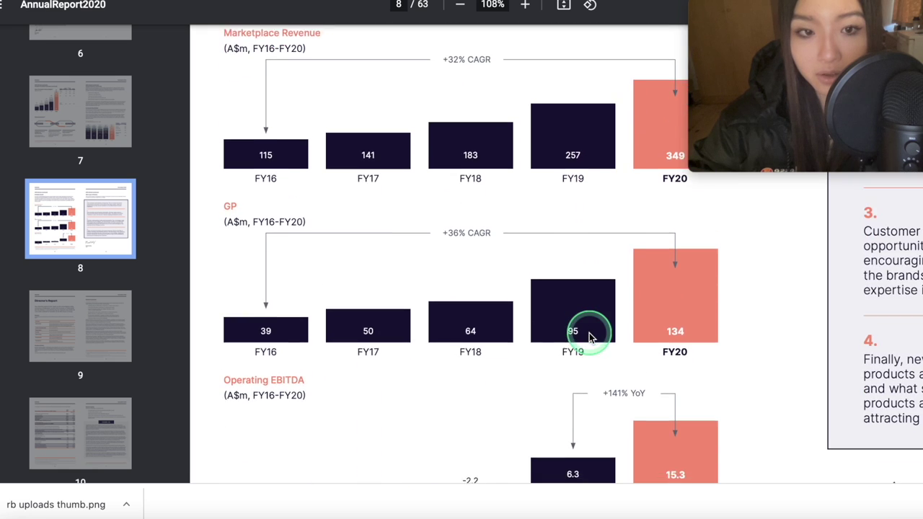
pyautogui.scroll(2, 589, 338)
pyautogui.scroll(1, 590, 337)
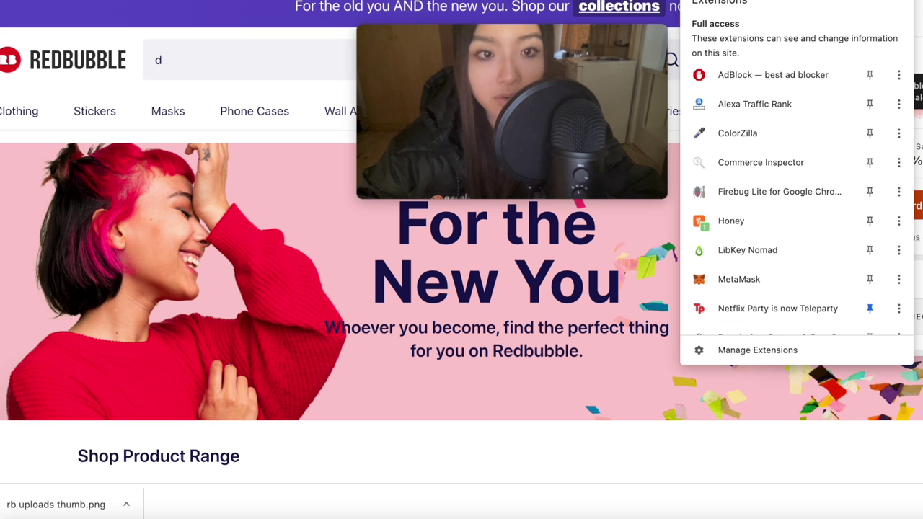
# - Check redbubble.com's Alexa traffic rank: 924 globally and 875 in the US
pyautogui.click(793, 105)
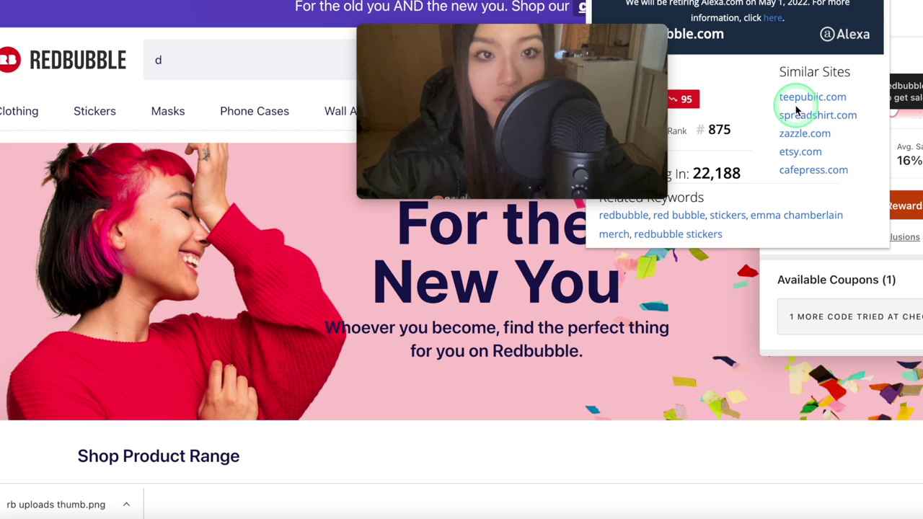
pyautogui.moveTo(574, 95); pyautogui.dragTo(486, 60)
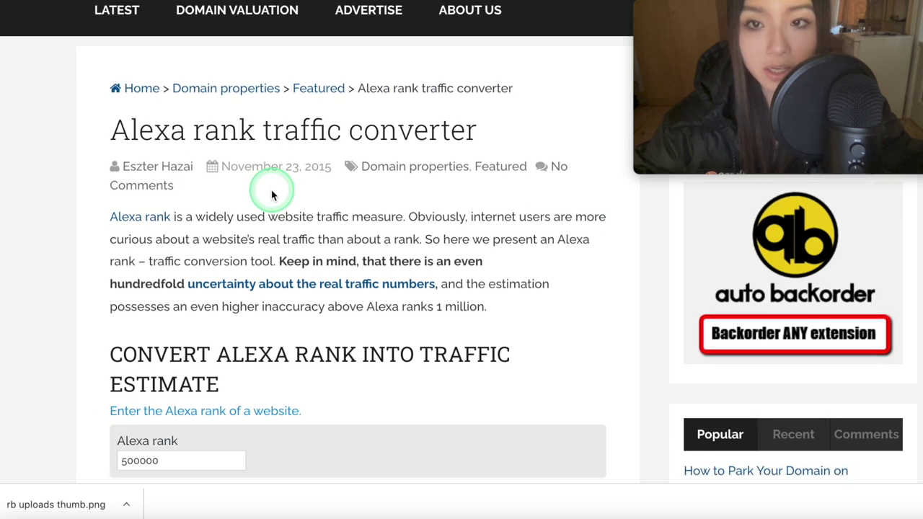
pyautogui.scroll(-1, 272, 194)
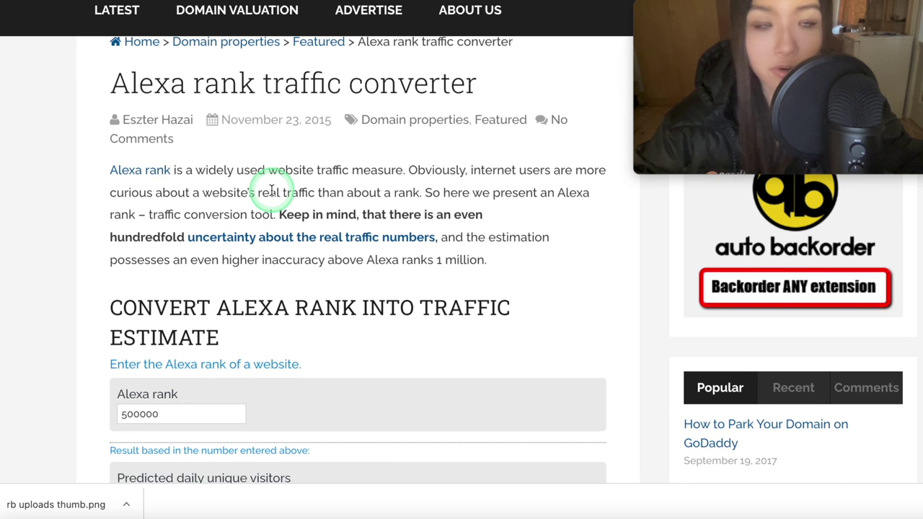
# - Replace the converter's 500000 Alexa rank with 924
pyautogui.scroll(-2, 272, 190)
pyautogui.scroll(-2, 272, 189)
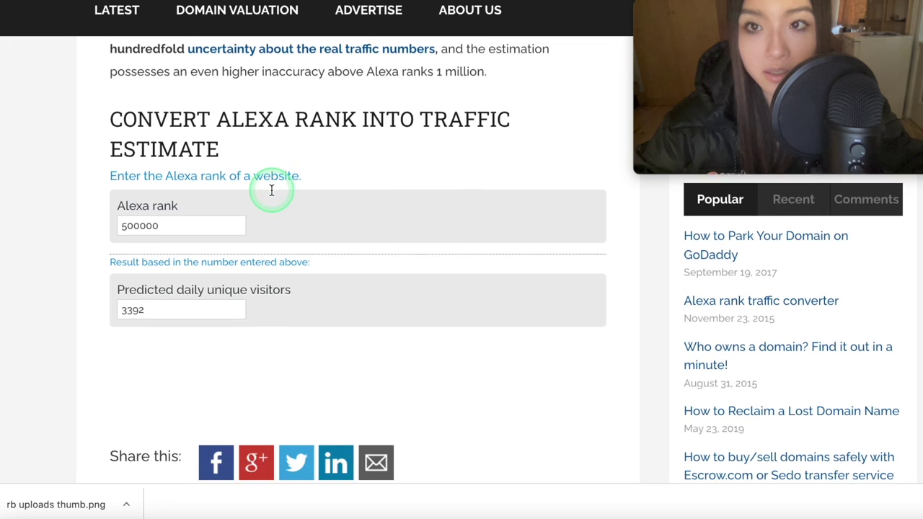
pyautogui.scroll(4, 272, 189)
pyautogui.scroll(-3, 272, 190)
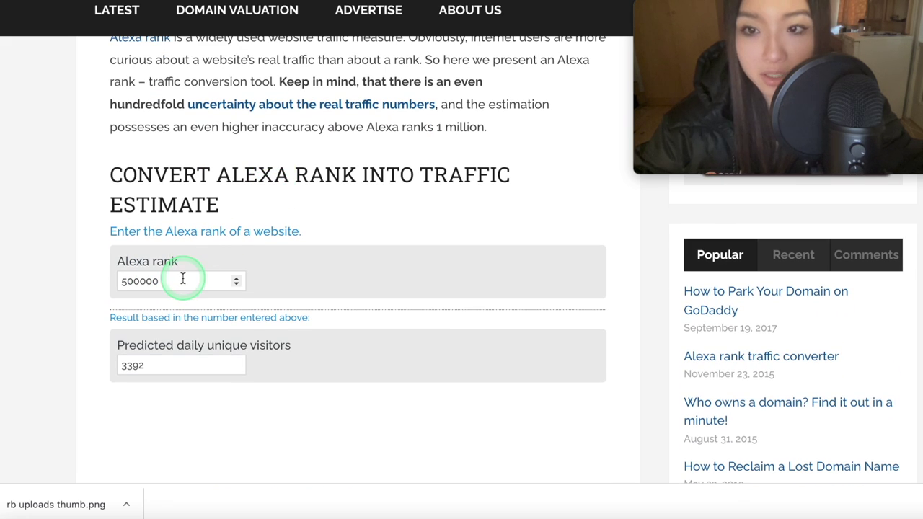
pyautogui.moveTo(183, 281); pyautogui.dragTo(78, 282)
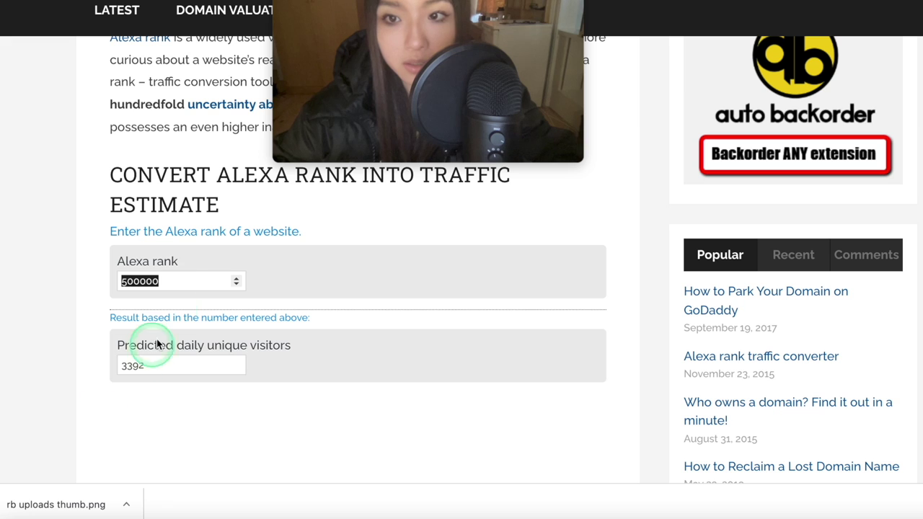
pyautogui.moveTo(167, 282); pyautogui.dragTo(51, 282)
pyautogui.write('9')
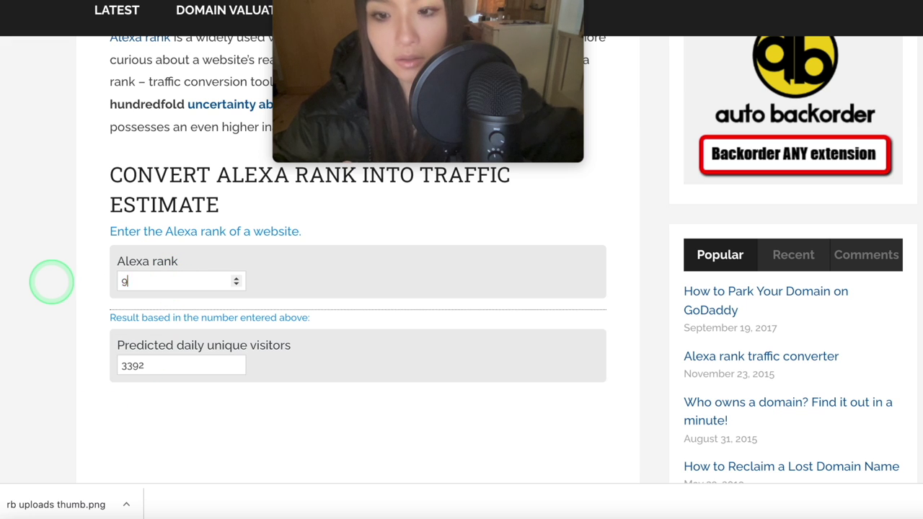
pyautogui.write('24')
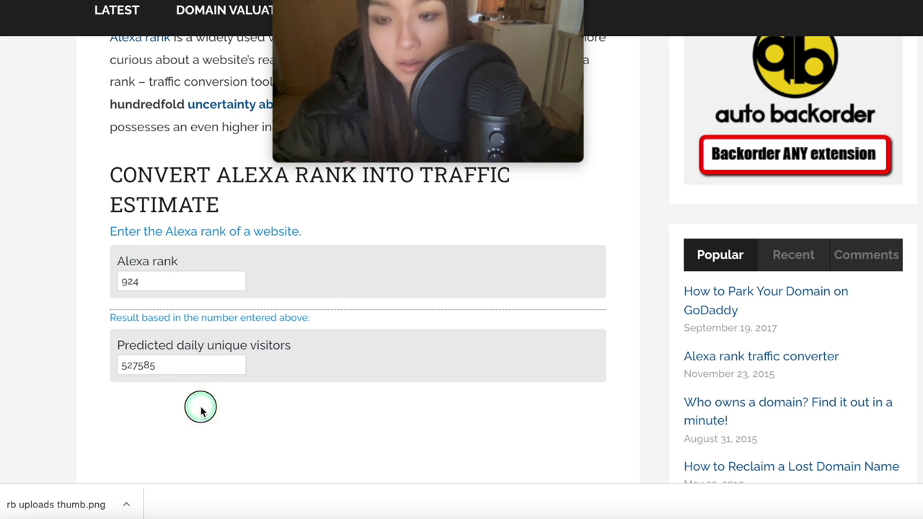
# - Read the estimate of 527585 daily unique visitors, then return to the YouTube comments
pyautogui.scroll(-1, 202, 412)
pyautogui.scroll(-3, 201, 412)
pyautogui.scroll(5, 161, 295)
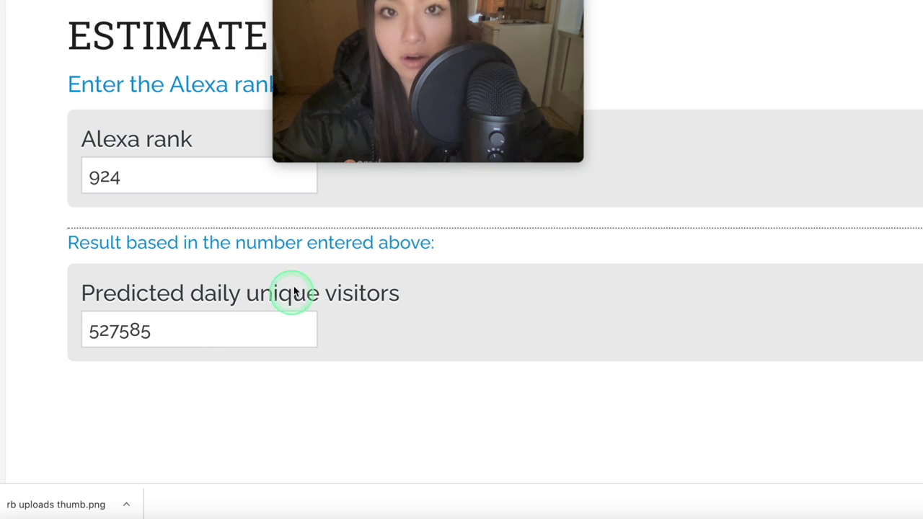
pyautogui.moveTo(483, 29); pyautogui.dragTo(887, 24)
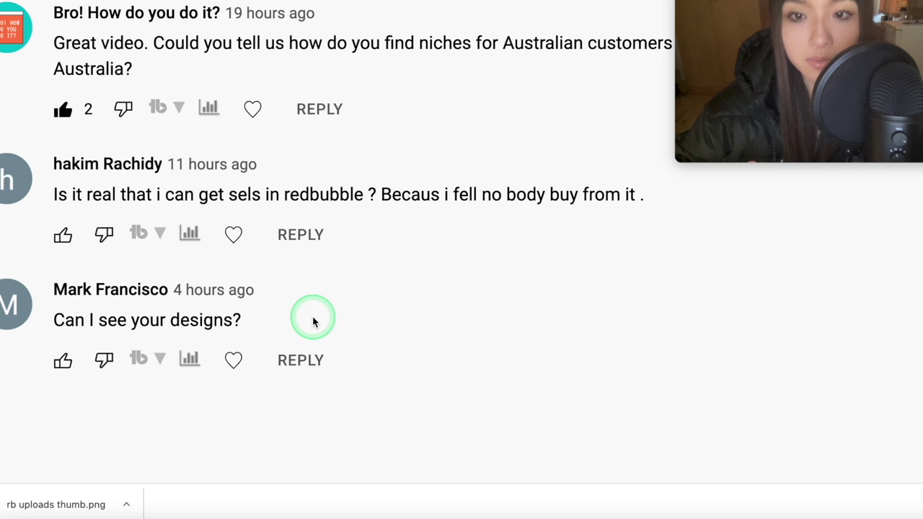
pyautogui.scroll(-2, 313, 322)
pyautogui.scroll(1, 313, 321)
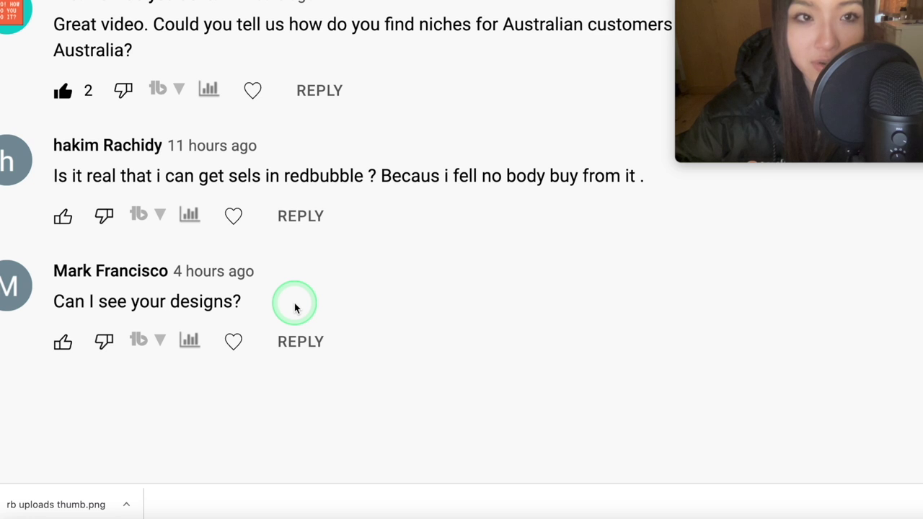
pyautogui.scroll(-1, 294, 308)
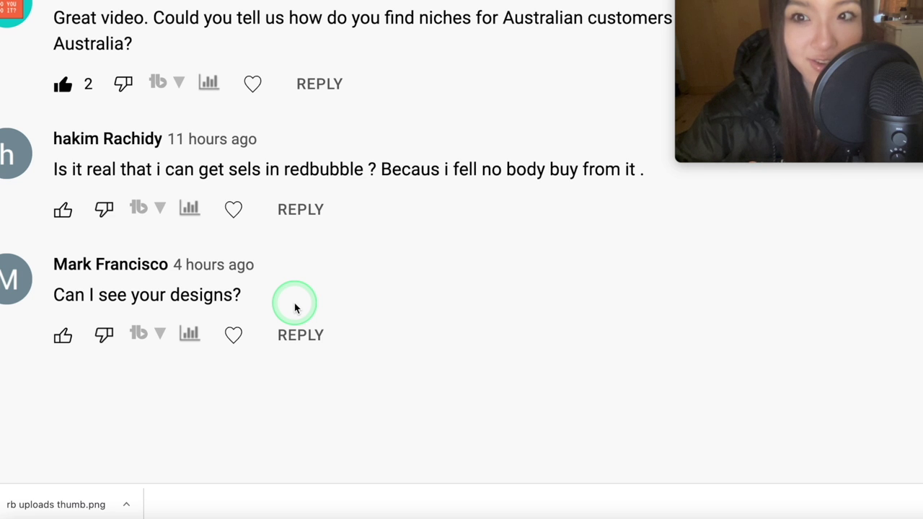
pyautogui.scroll(2, 294, 308)
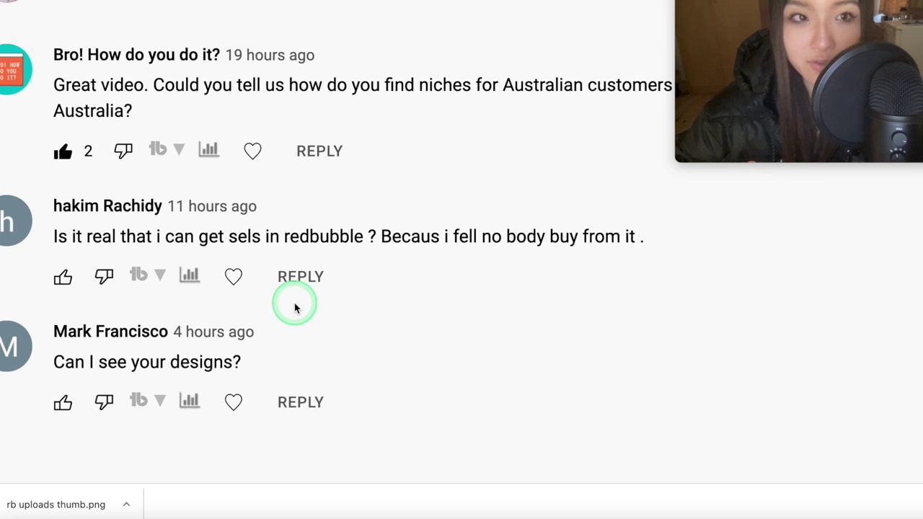
pyautogui.scroll(2, 295, 308)
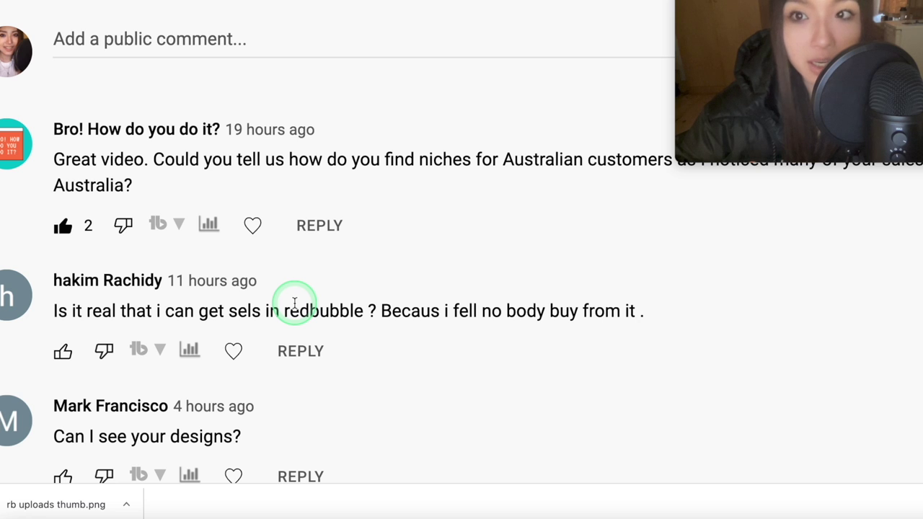
pyautogui.scroll(3, 294, 303)
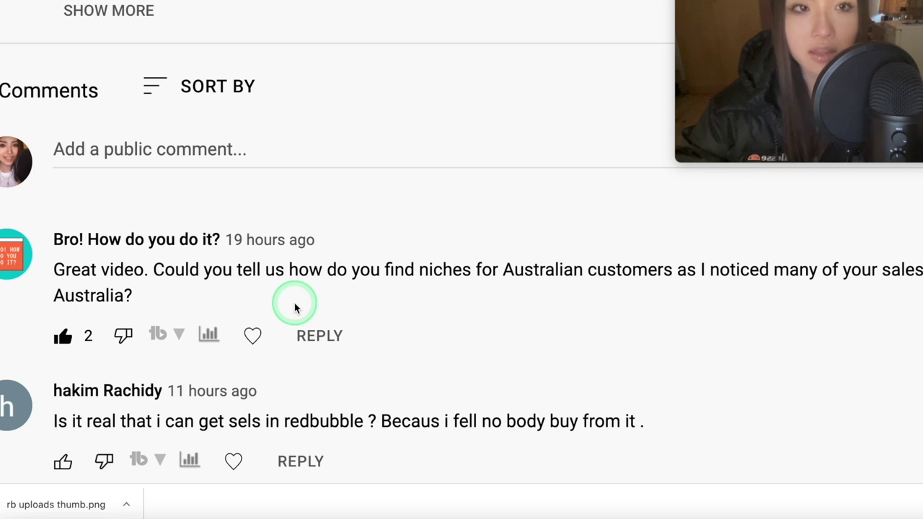
pyautogui.scroll(1, 297, 310)
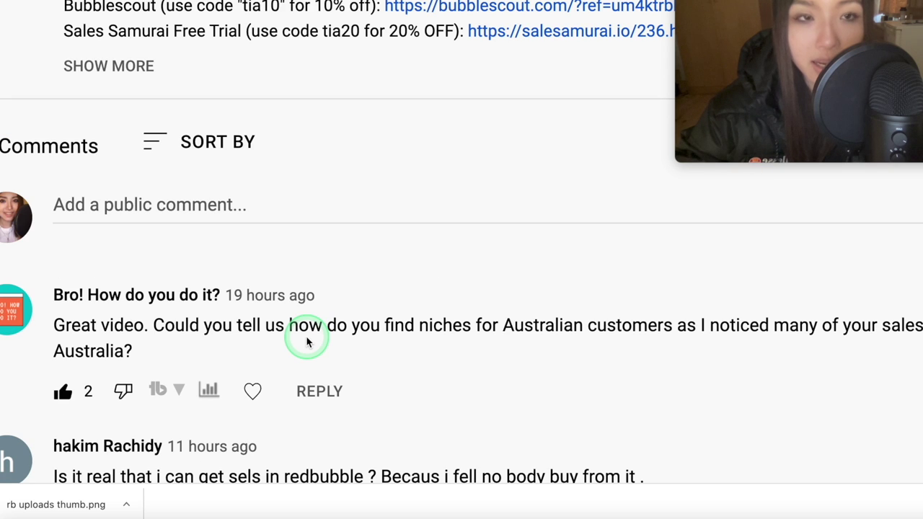
pyautogui.scroll(3, 306, 341)
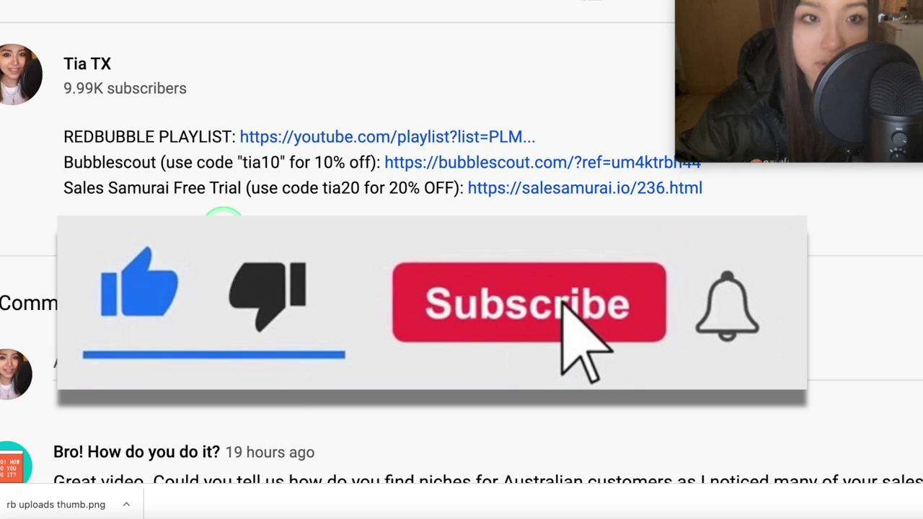
pyautogui.scroll(-3, 222, 209)
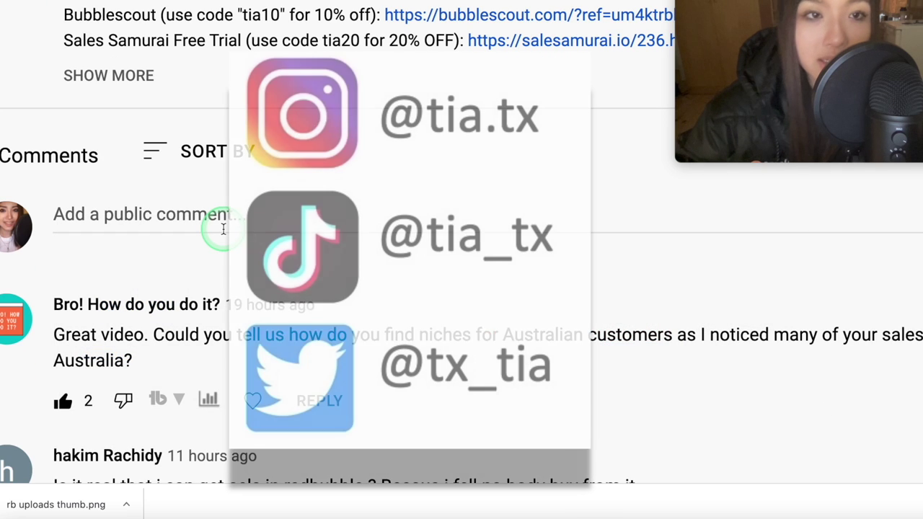